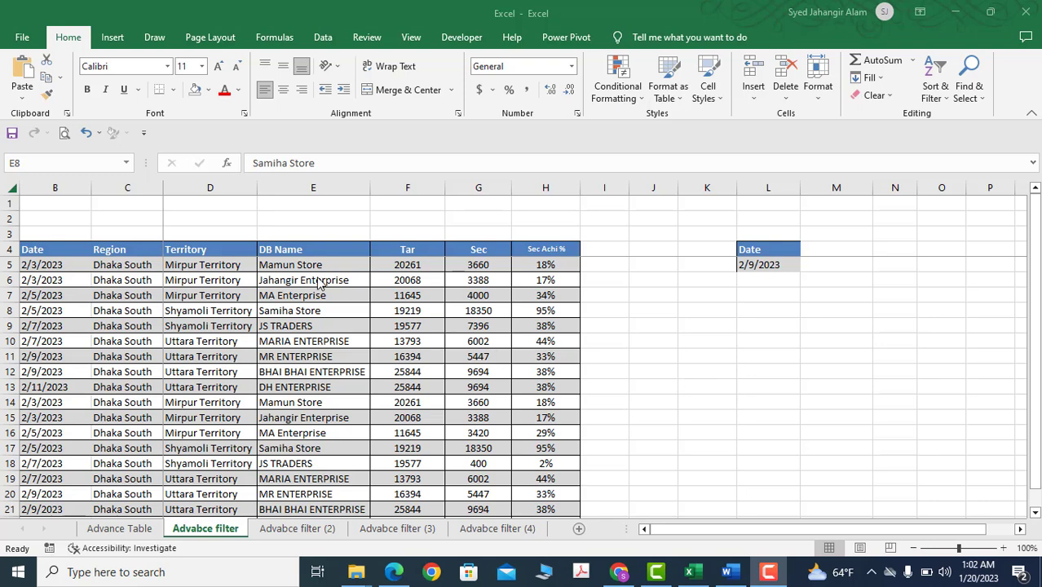
# Examine the data's header row from Date through Sec Achi %
pyautogui.click(280, 265)
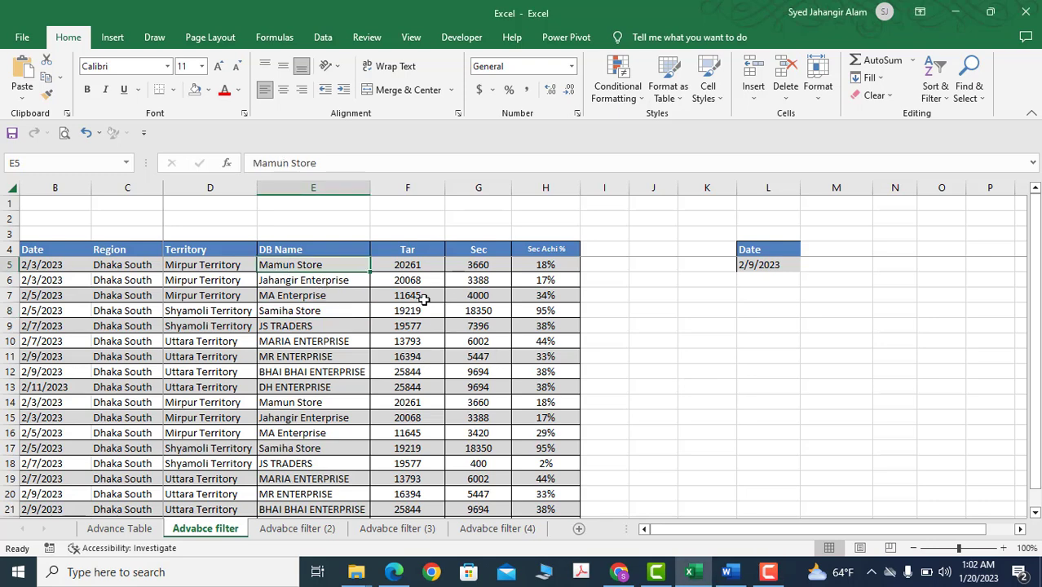
pyautogui.press('Up')
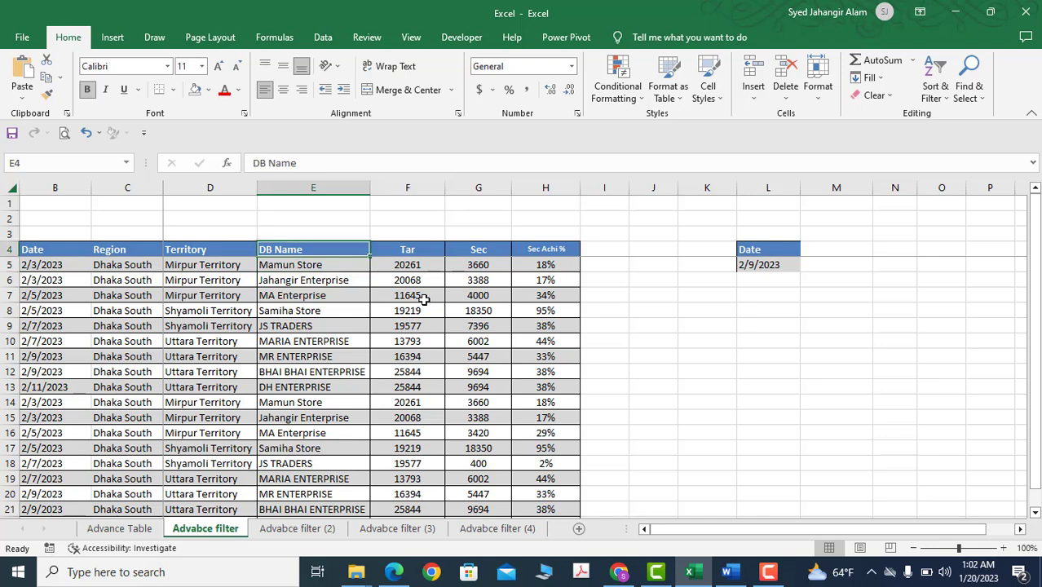
pyautogui.press('Left')
pyautogui.press('Left')
pyautogui.press('Left')
pyautogui.press('Left')
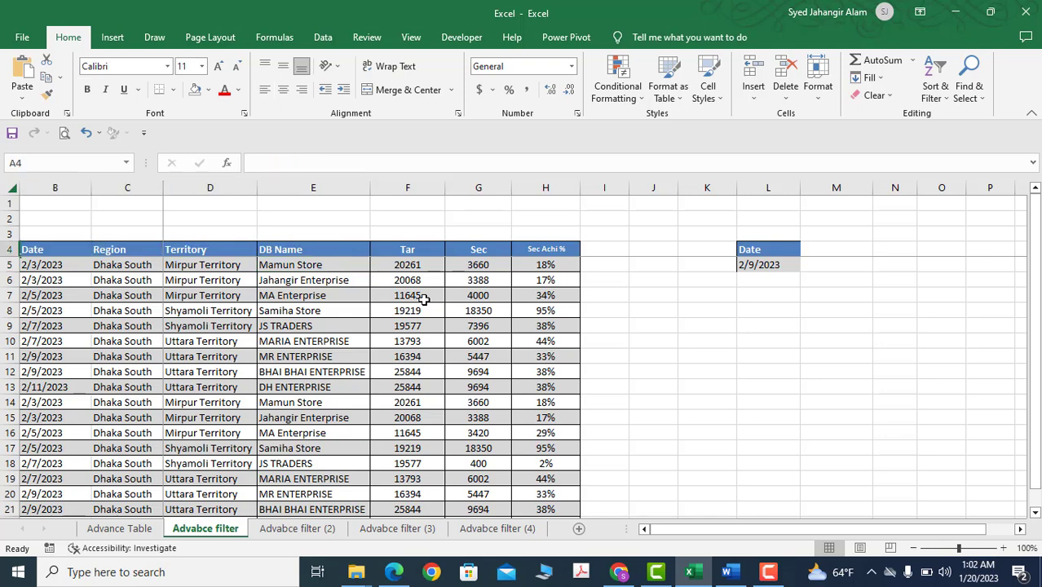
pyautogui.press('Right')
pyautogui.press('Right')
pyautogui.press('Right')
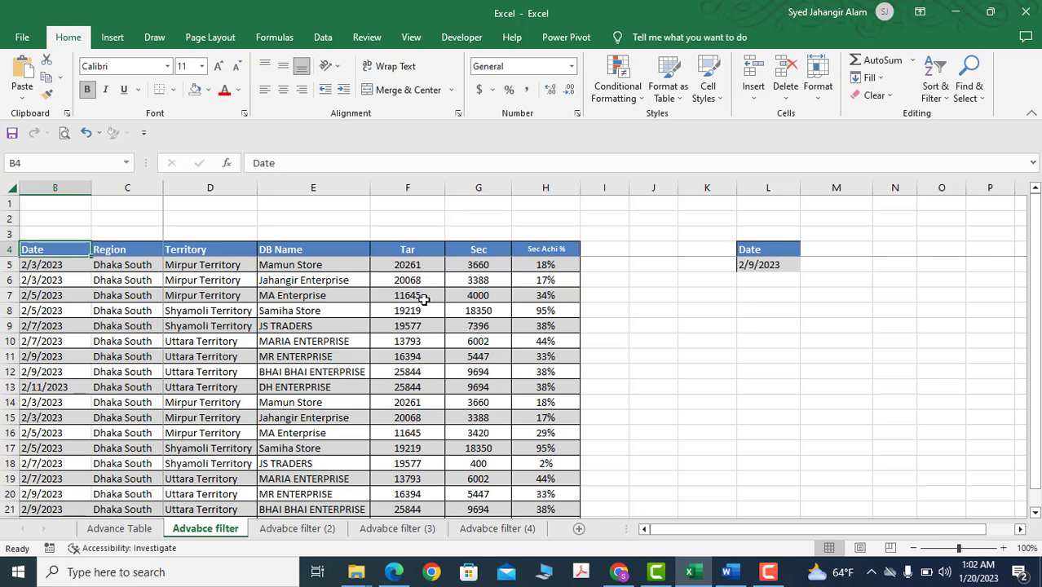
pyautogui.press('Right')
pyautogui.press('Right')
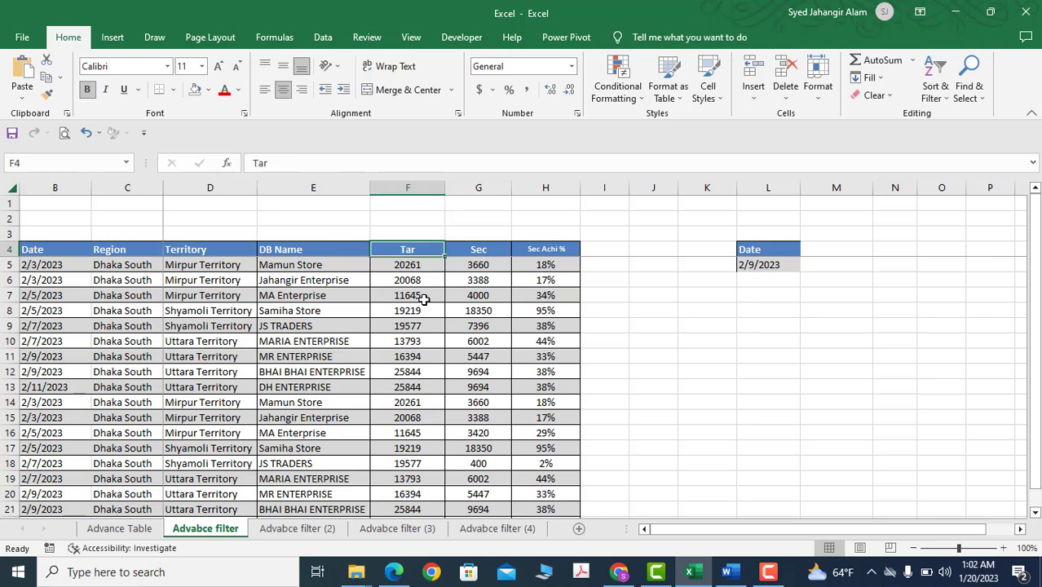
pyautogui.press('Right')
pyautogui.press('Right')
pyautogui.press('Right')
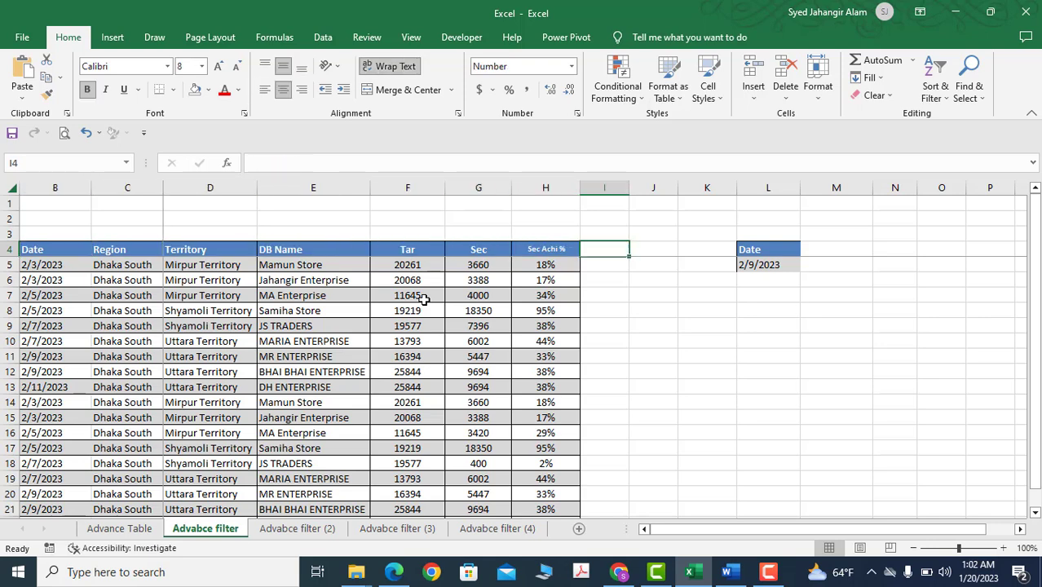
# Look through the data rows, including the formula in the Sec Achi % column, and bring up the data filtering commands
pyautogui.click(60, 249)
pyautogui.scroll(-4, 245, 318)
pyautogui.scroll(4, 427, 362)
pyautogui.click(530, 325)
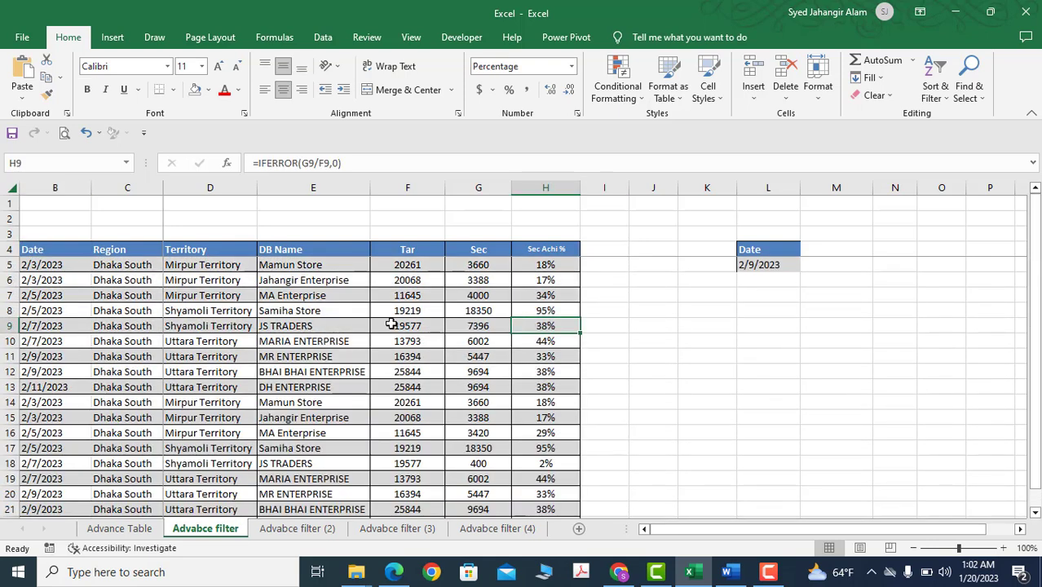
pyautogui.click(366, 312)
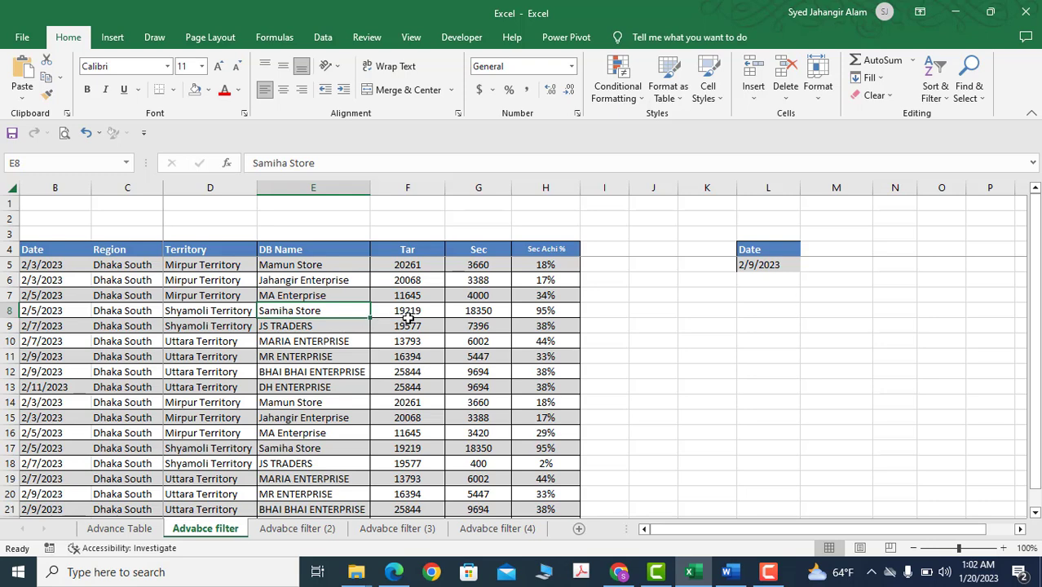
pyautogui.click(323, 38)
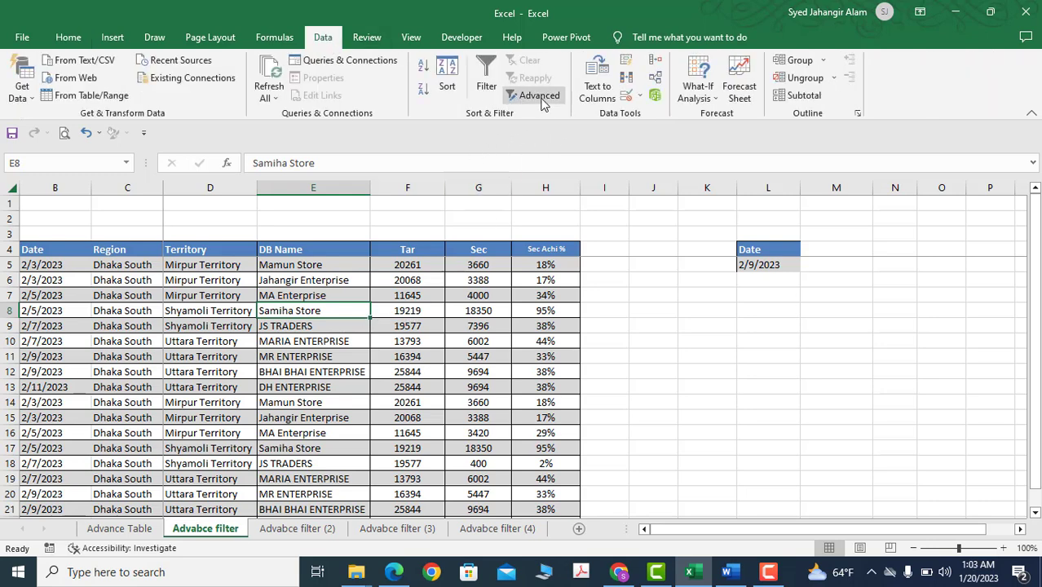
pyautogui.click(209, 279)
pyautogui.click(234, 325)
pyautogui.scroll(-5, 428, 314)
pyautogui.scroll(5, 461, 321)
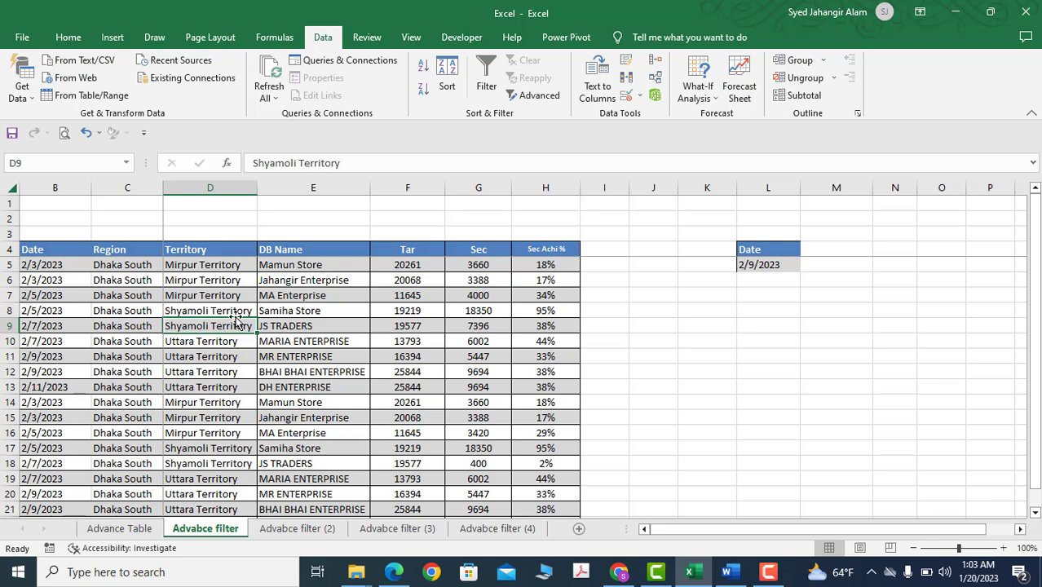
pyautogui.click(54, 249)
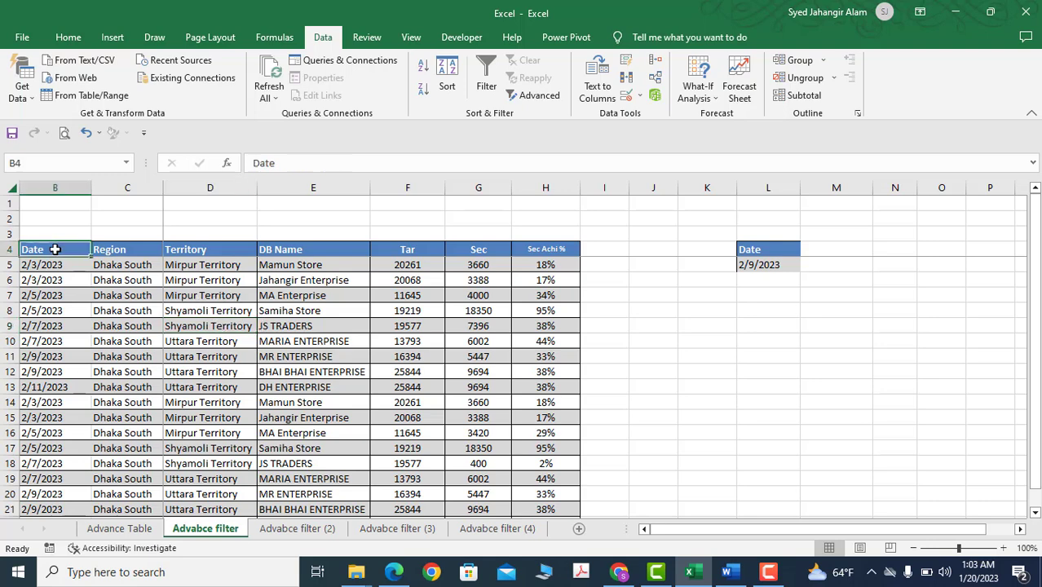
# Convert the range B4:H22 into a table with headers
pyautogui.click(271, 341)
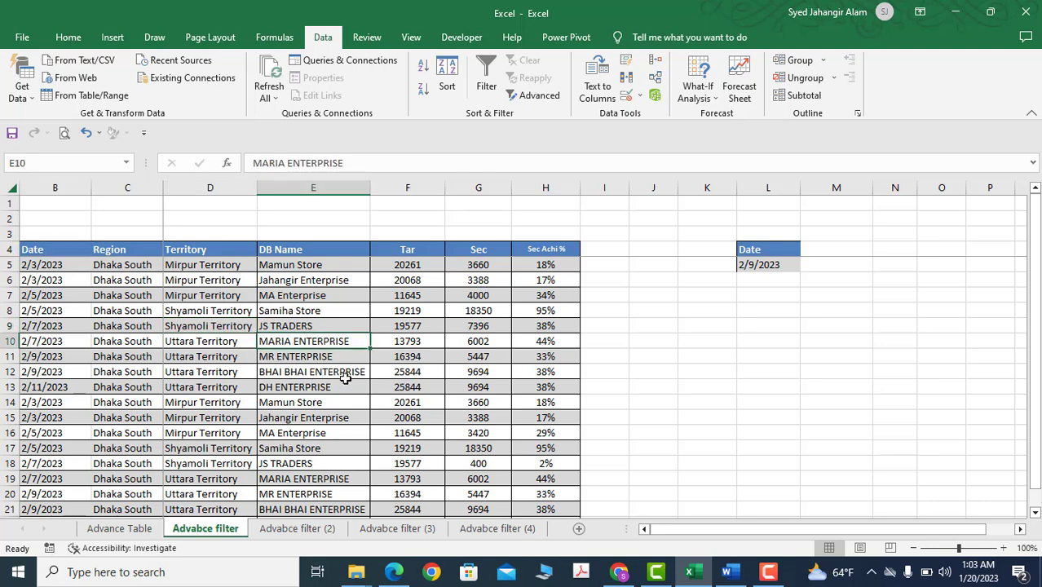
pyautogui.hotkey('ctrl', 't')
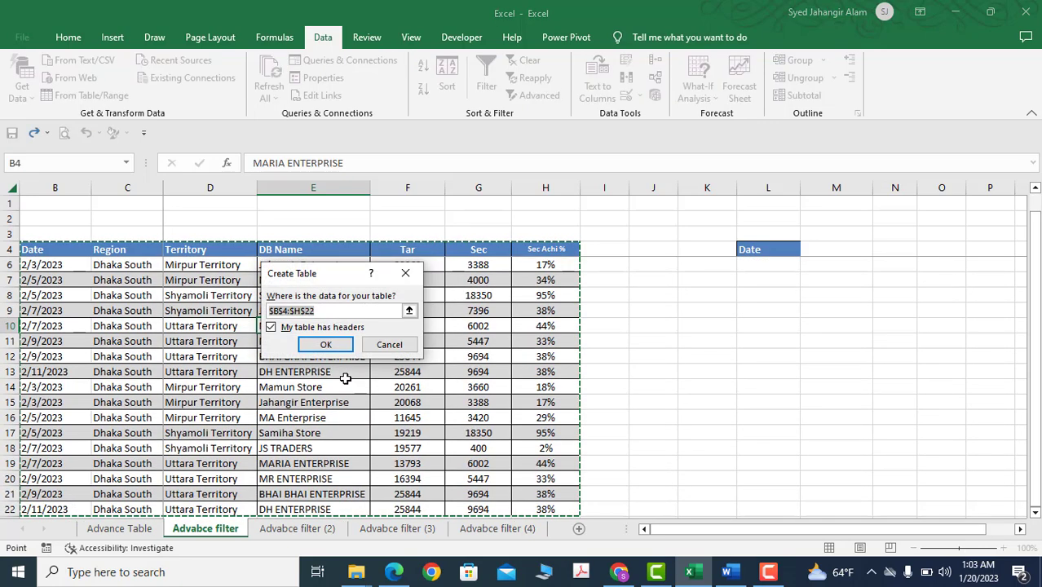
pyautogui.scroll(-1, 292, 454)
pyautogui.scroll(-1, 292, 454)
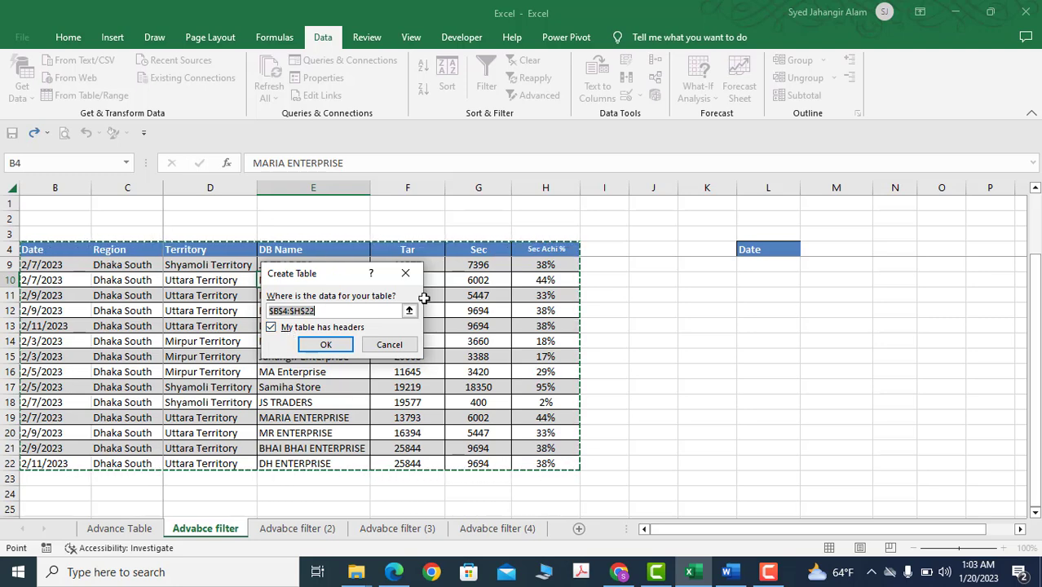
pyautogui.click(328, 346)
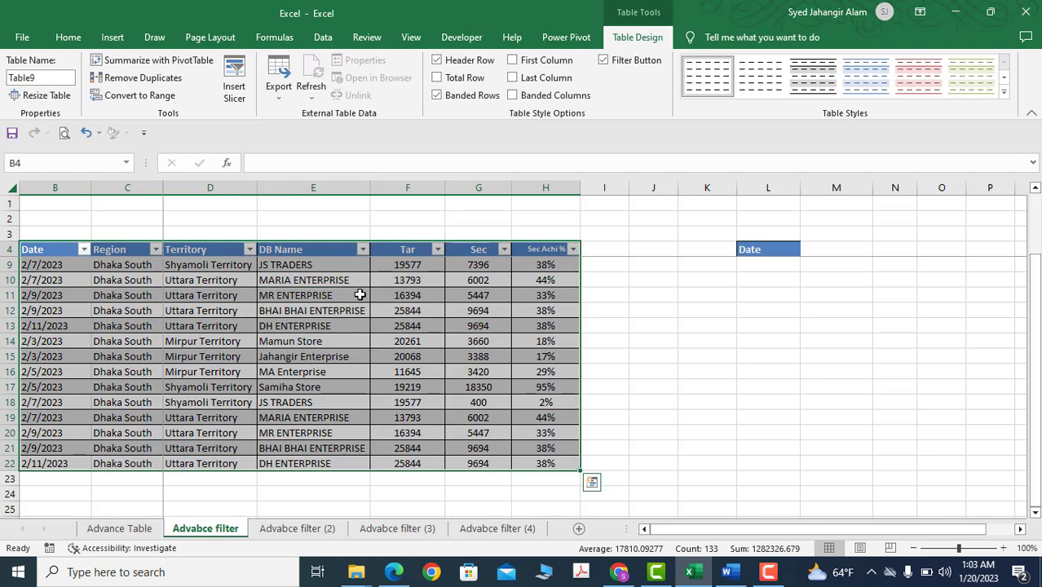
# Look over the new table's rows and its available design options
pyautogui.click(314, 325)
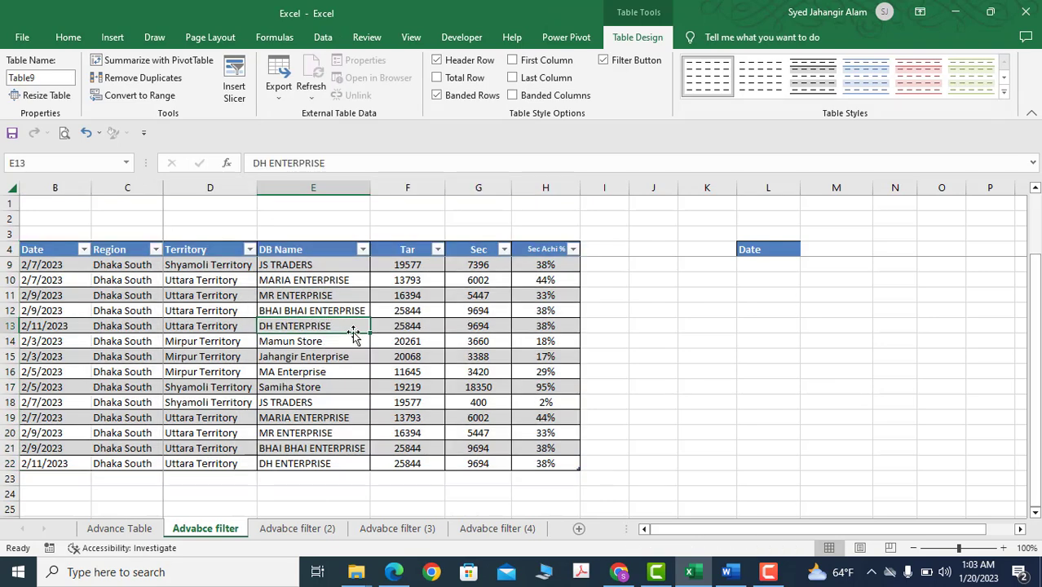
pyautogui.click(214, 325)
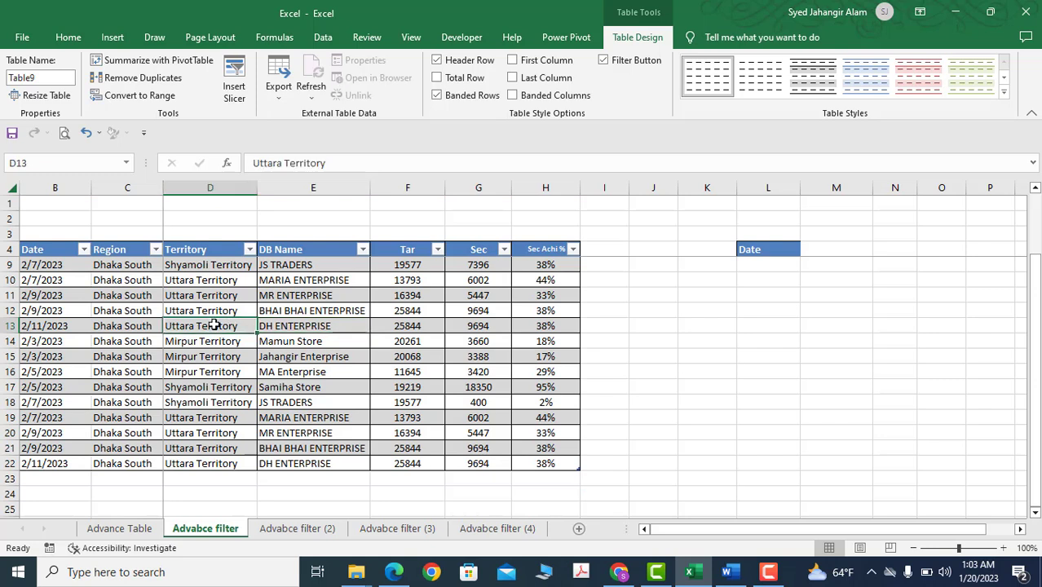
pyautogui.click(340, 325)
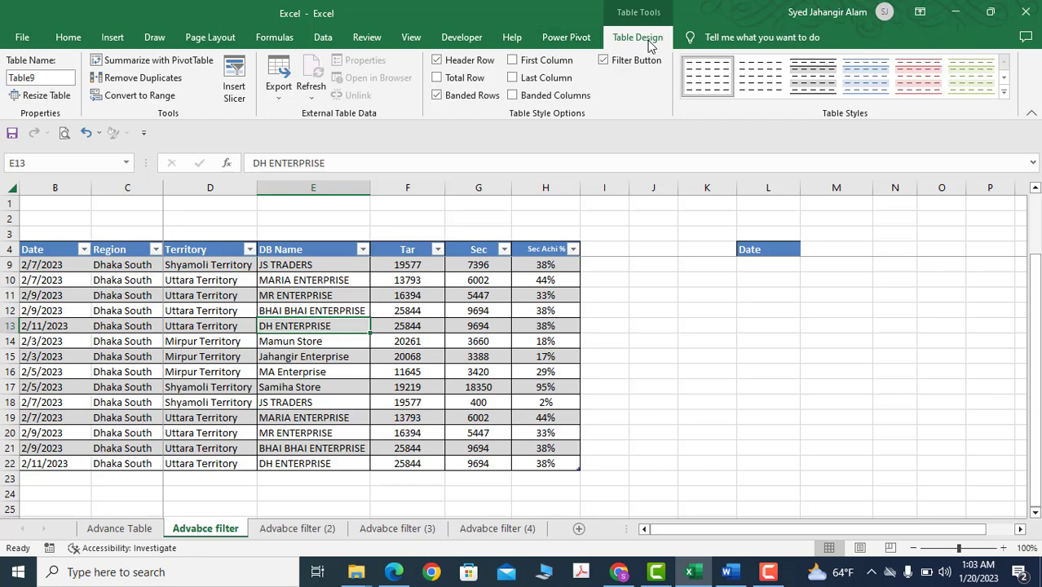
pyautogui.click(301, 295)
pyautogui.scroll(-1, 395, 298)
pyautogui.scroll(2, 399, 298)
pyautogui.click(219, 277)
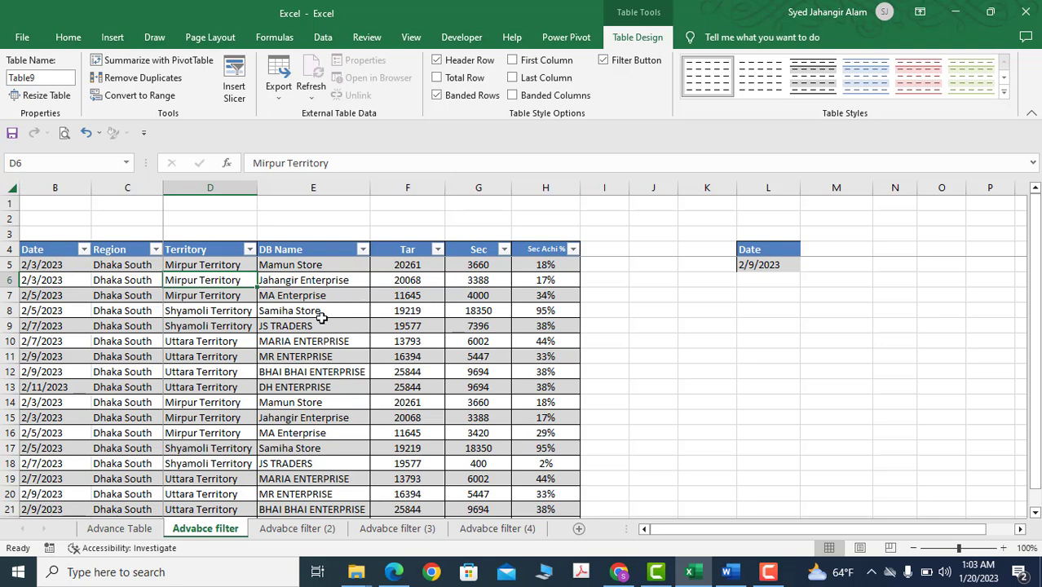
pyautogui.click(286, 282)
pyautogui.scroll(-3, 393, 342)
pyautogui.scroll(3, 394, 344)
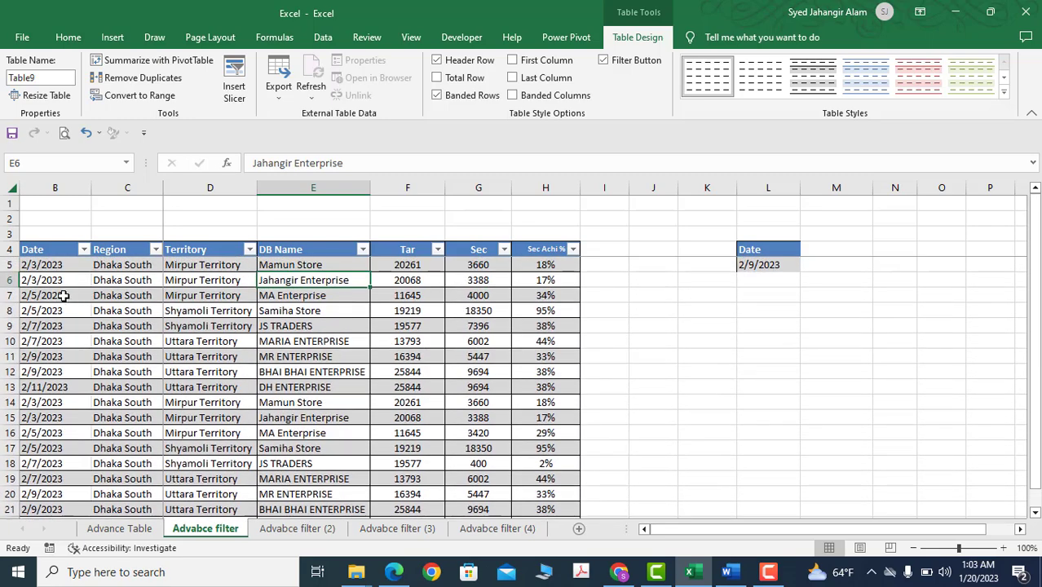
# Review each column header with its filter control, from Date to Sec Achi %, and the records below
pyautogui.click(47, 249)
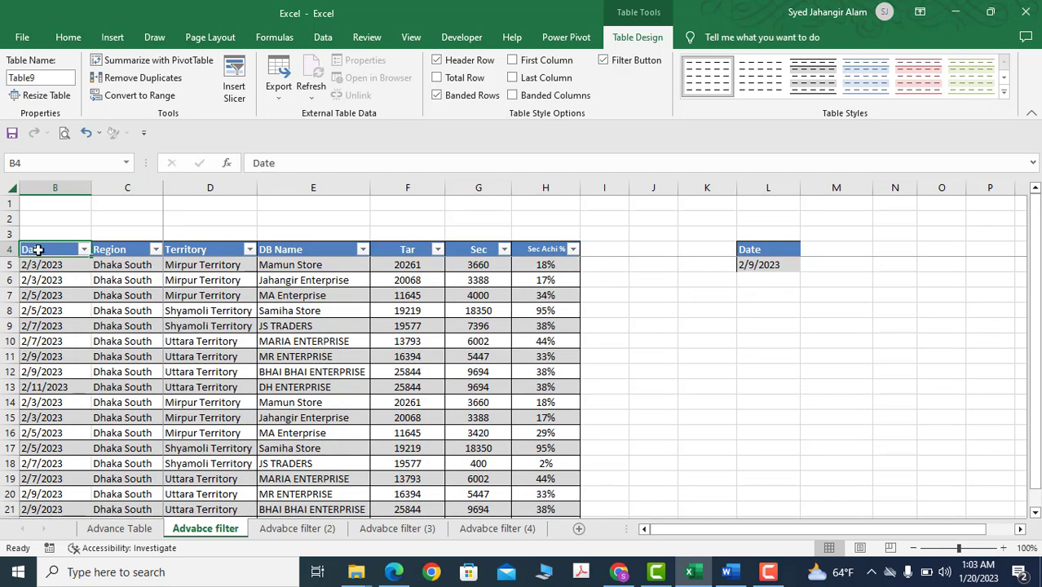
pyautogui.click(125, 249)
pyautogui.click(186, 249)
pyautogui.click(290, 249)
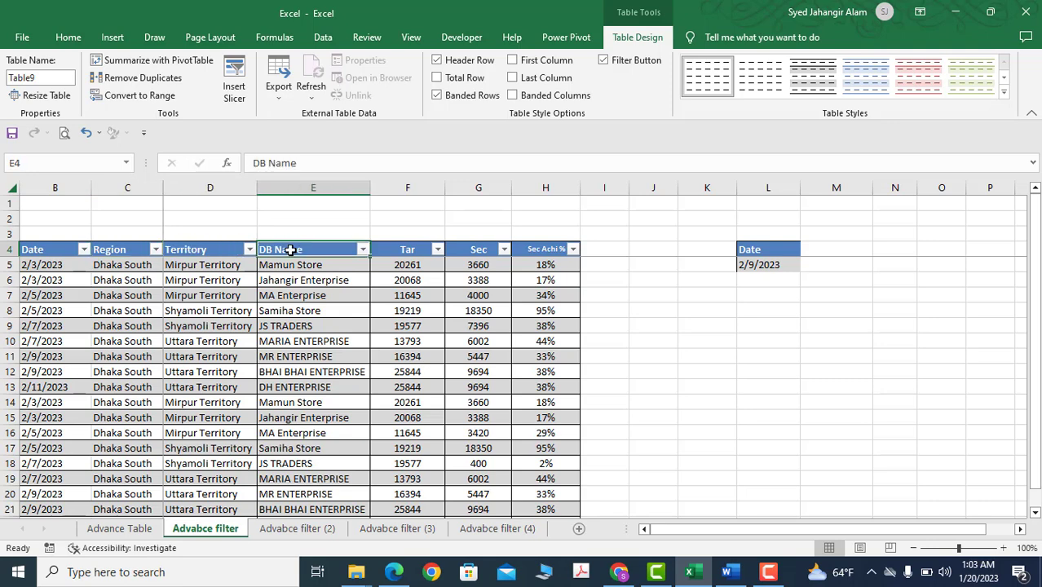
pyautogui.click(401, 251)
pyautogui.click(477, 249)
pyautogui.click(555, 250)
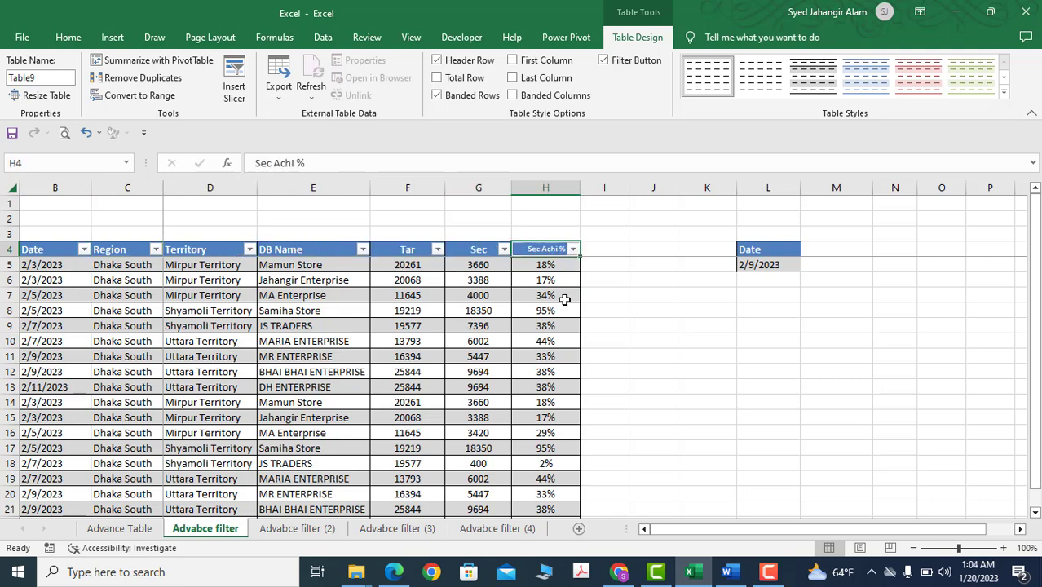
pyautogui.scroll(-2, 489, 389)
pyautogui.scroll(2, 475, 381)
# Filter the Date column to show only the records of 7 February 2023
pyautogui.click(83, 249)
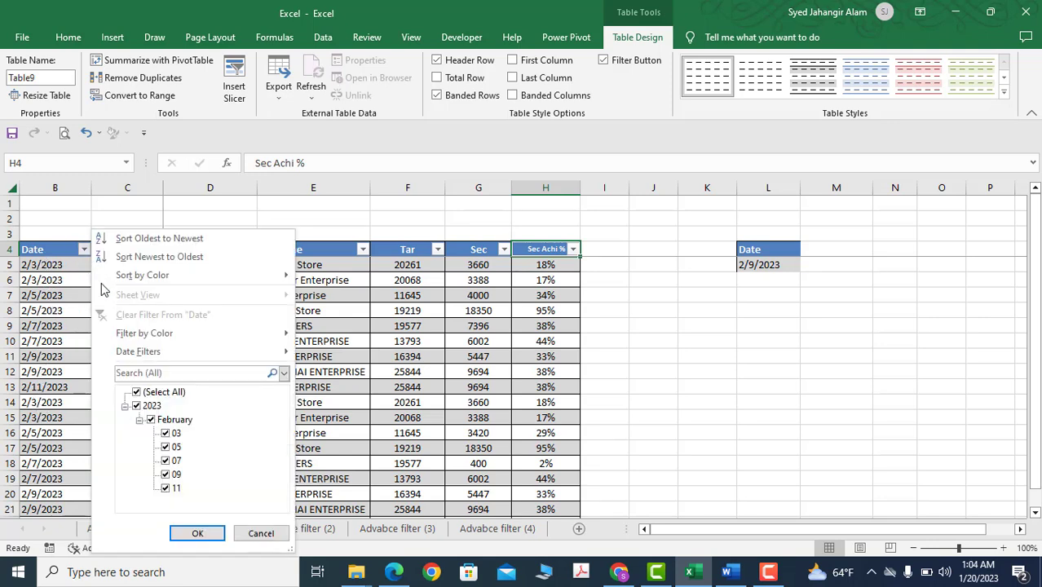
pyautogui.click(137, 392)
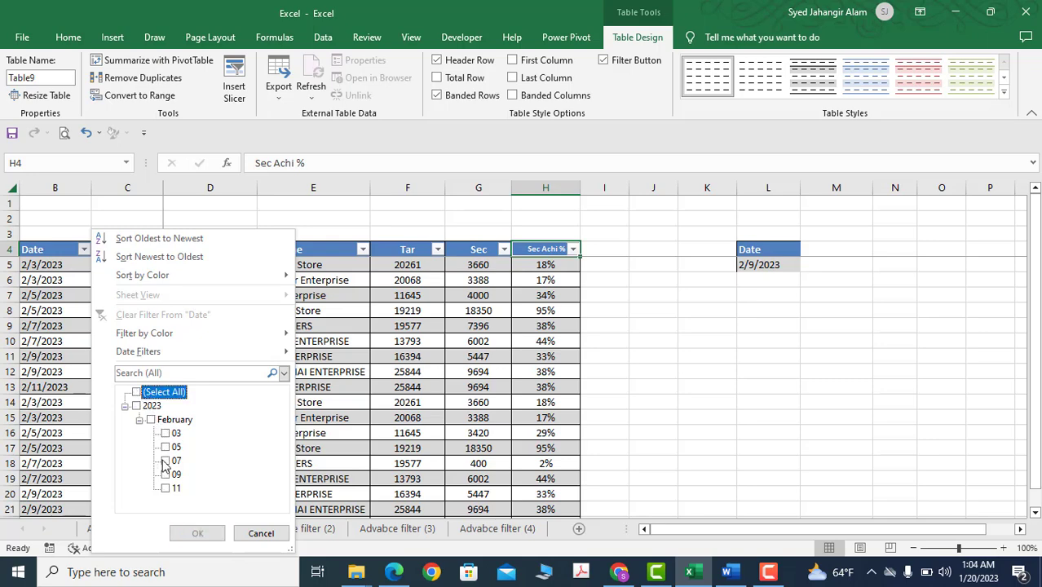
pyautogui.click(165, 462)
pyautogui.click(199, 533)
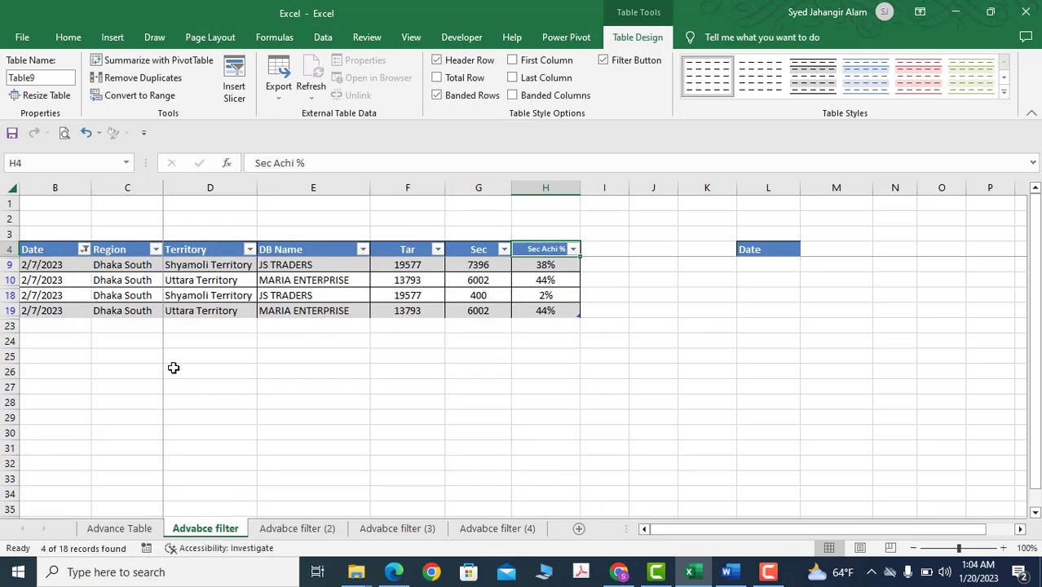
# Remove the Date filter by selecting all dates again
pyautogui.click(83, 248)
pyautogui.click(137, 393)
pyautogui.click(197, 533)
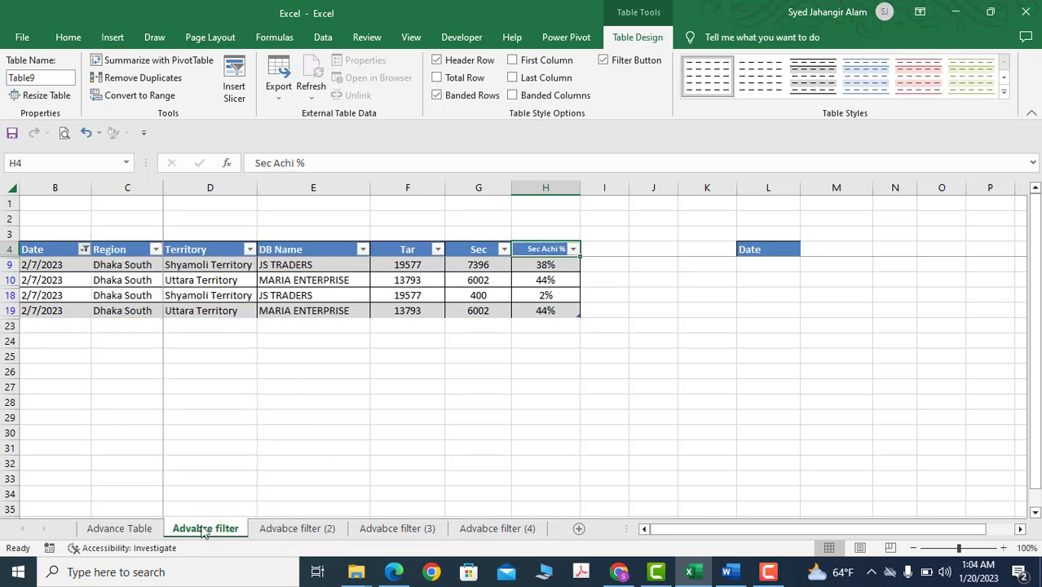
pyautogui.click(109, 300)
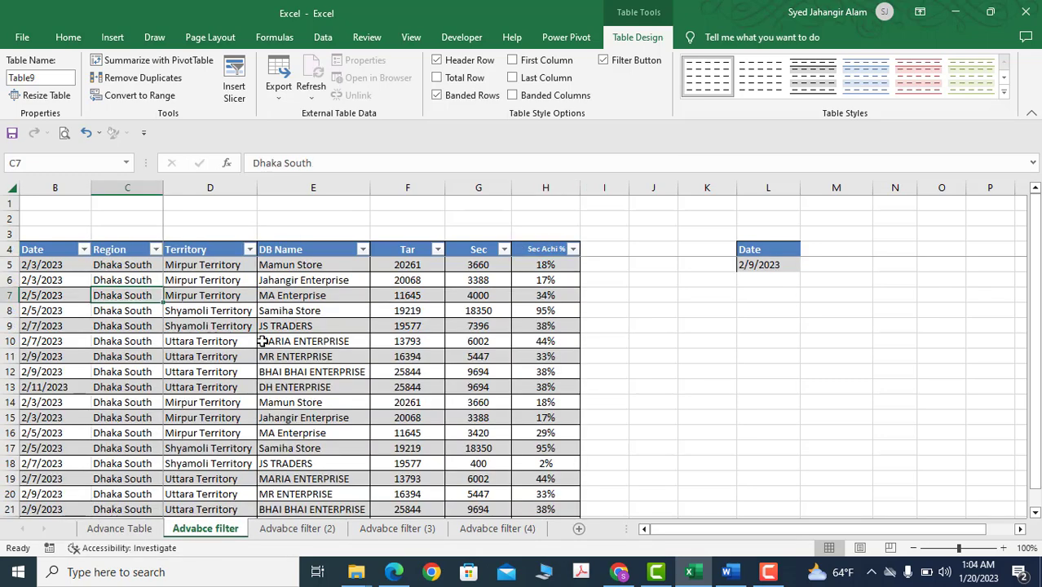
pyautogui.click(213, 296)
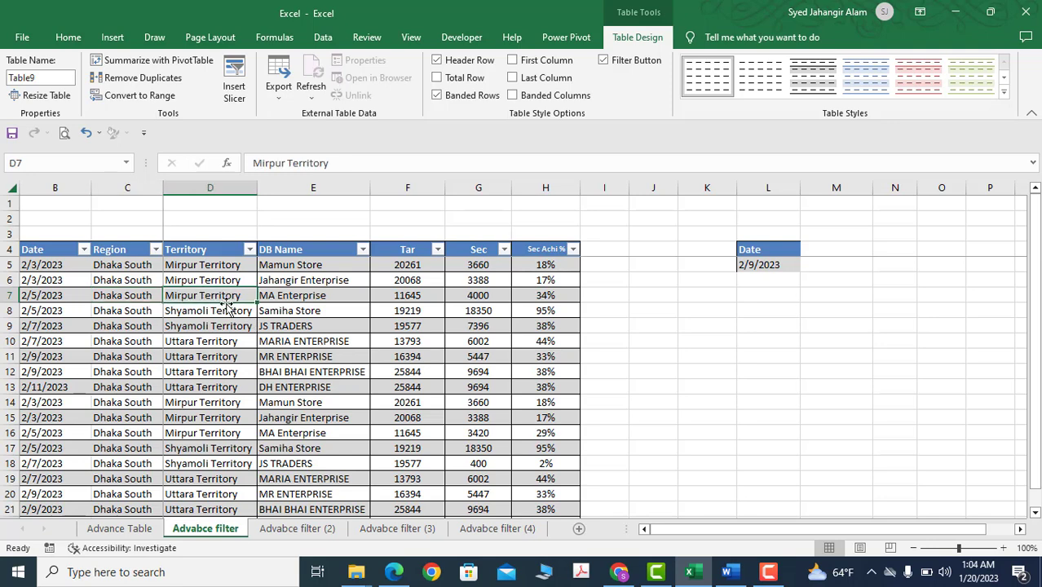
# Start an Advanced Filter on the sales table and set its list range to the whole table, B4:H22
pyautogui.click(773, 265)
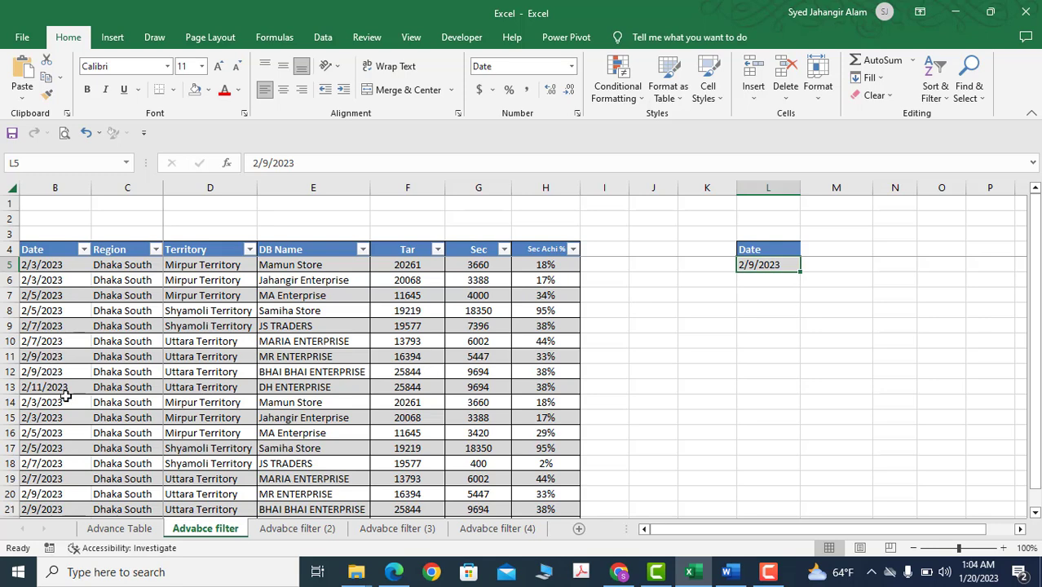
pyautogui.click(411, 307)
pyautogui.click(323, 37)
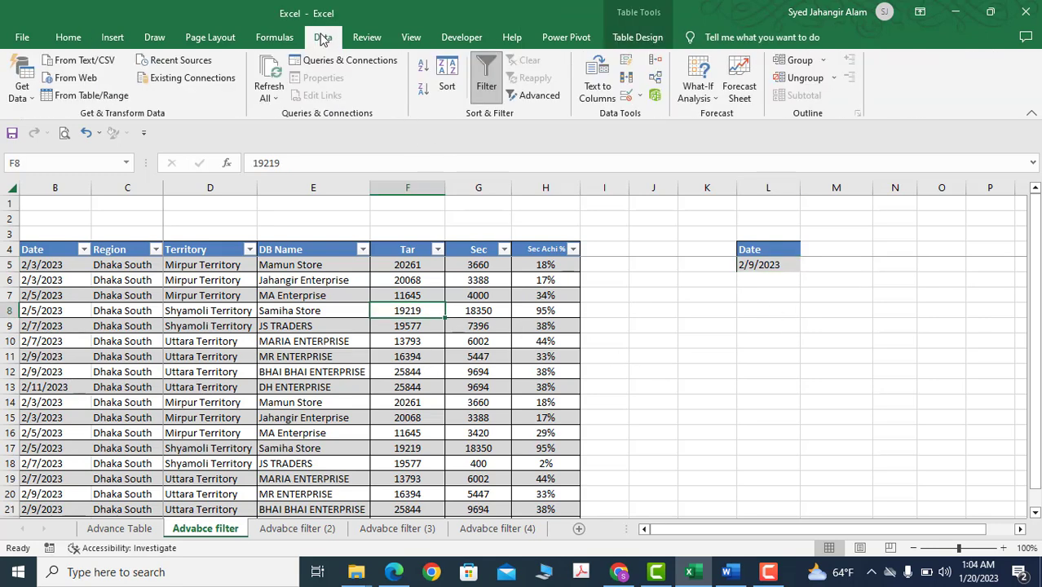
pyautogui.click(537, 97)
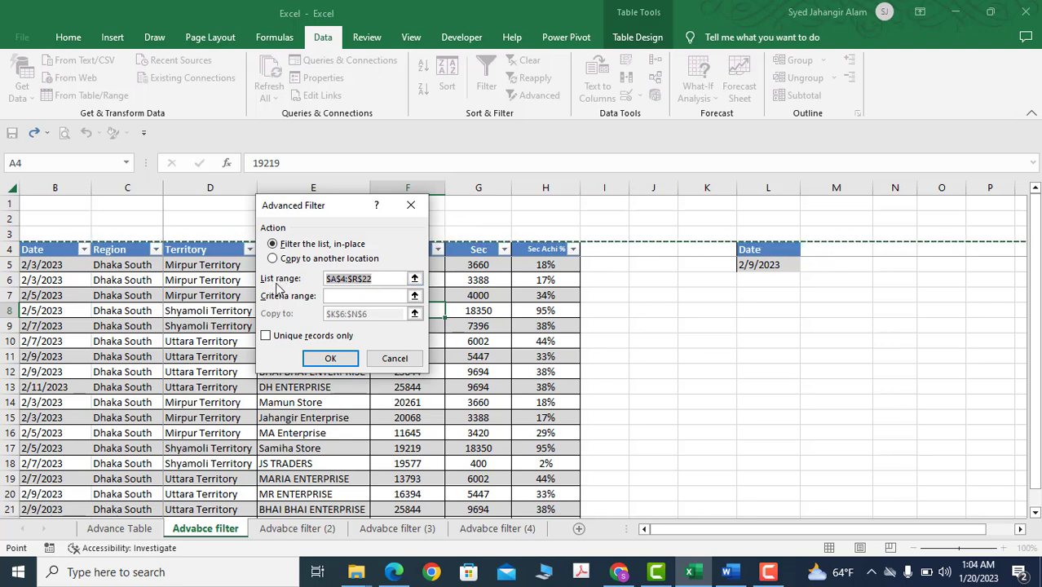
pyautogui.click(36, 249)
pyautogui.moveTo(122, 311); pyautogui.dragTo(550, 432)
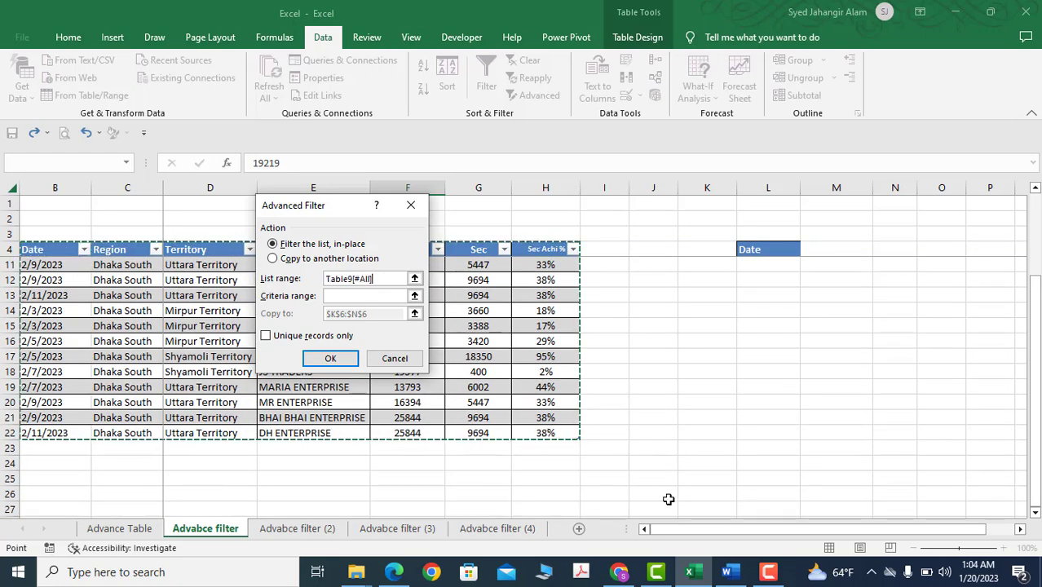
# Set the criteria range to the Date criterion in L4:L5 and filter the list in place
pyautogui.click(336, 295)
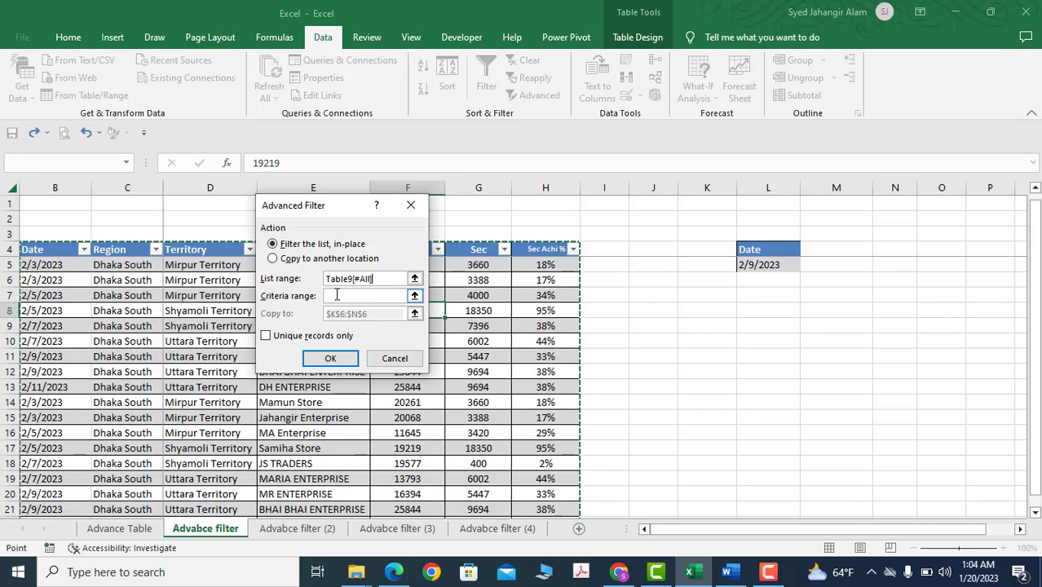
pyautogui.scroll(-2, 174, 284)
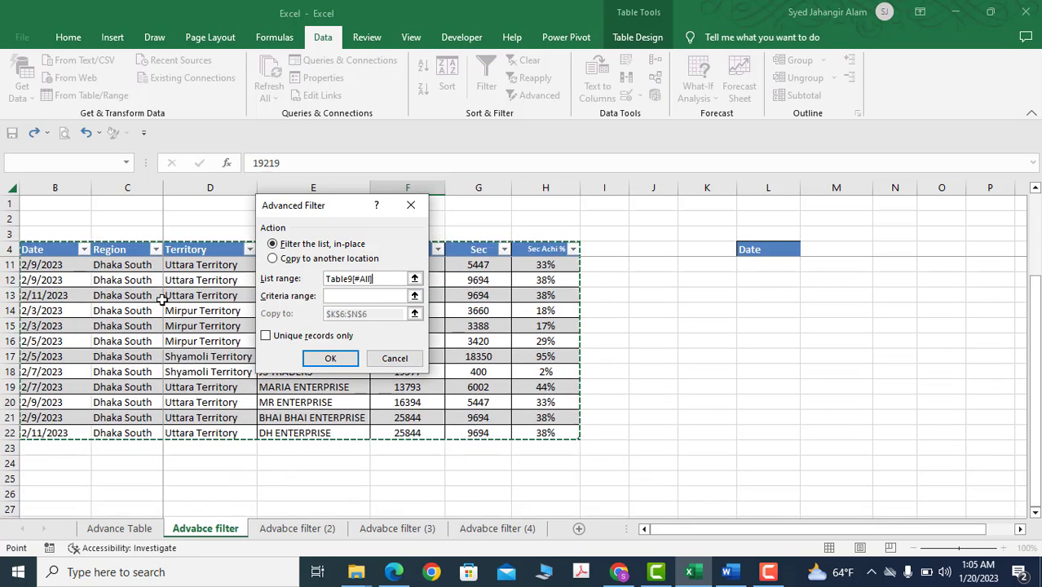
pyautogui.click(331, 297)
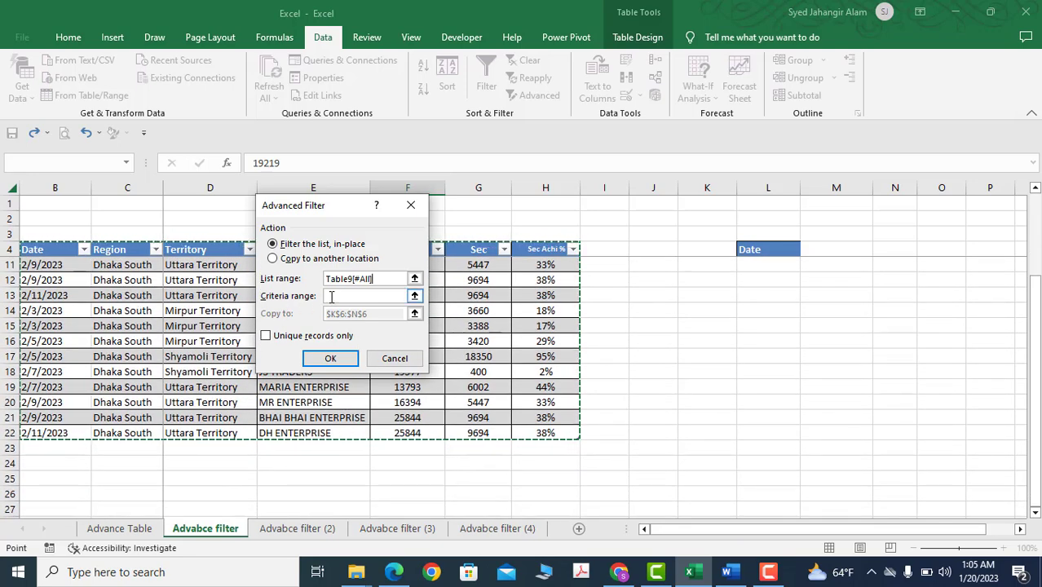
pyautogui.scroll(2, 683, 335)
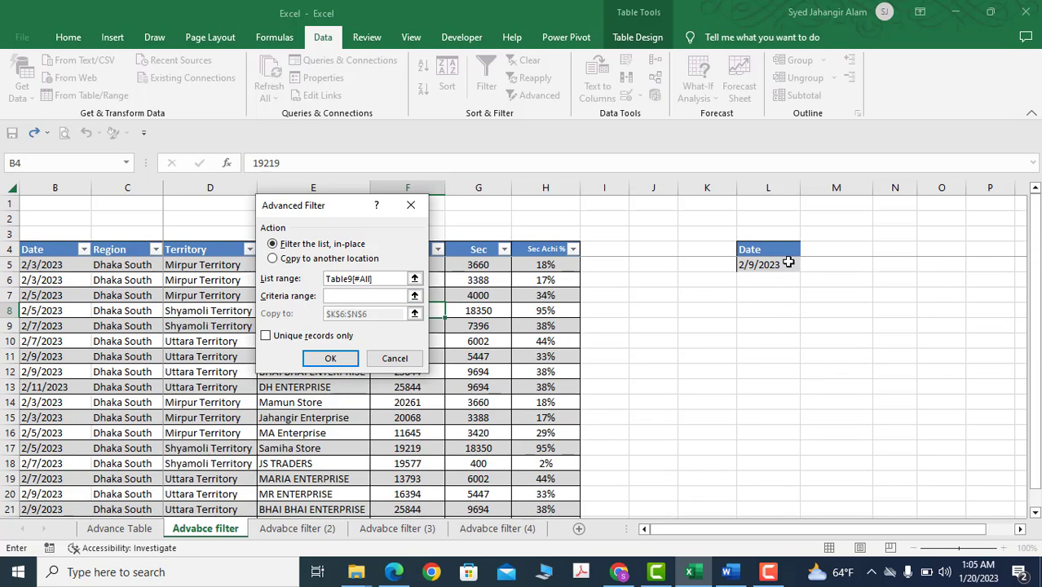
pyautogui.moveTo(763, 249); pyautogui.dragTo(766, 268)
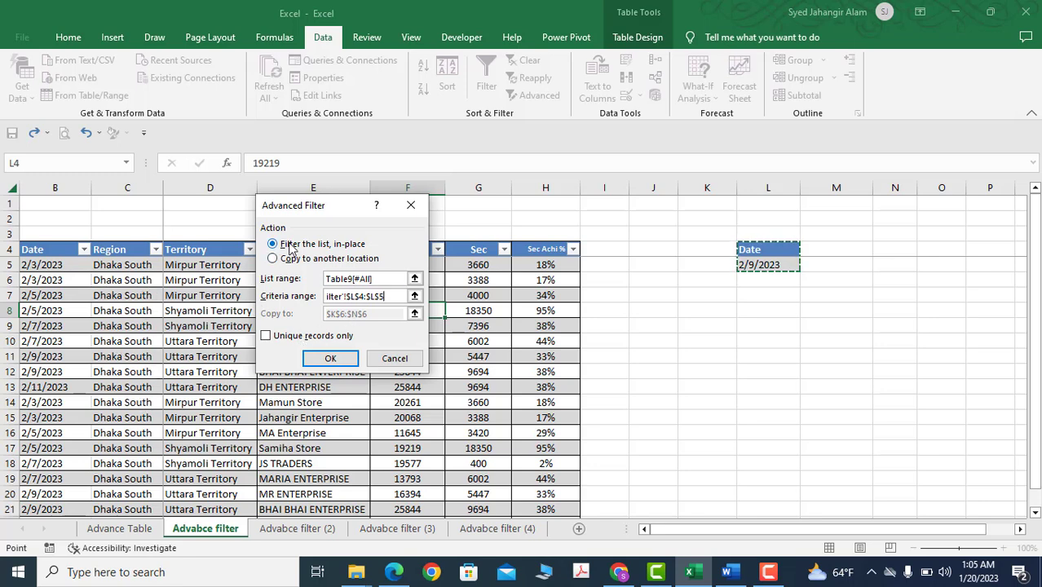
pyautogui.click(330, 358)
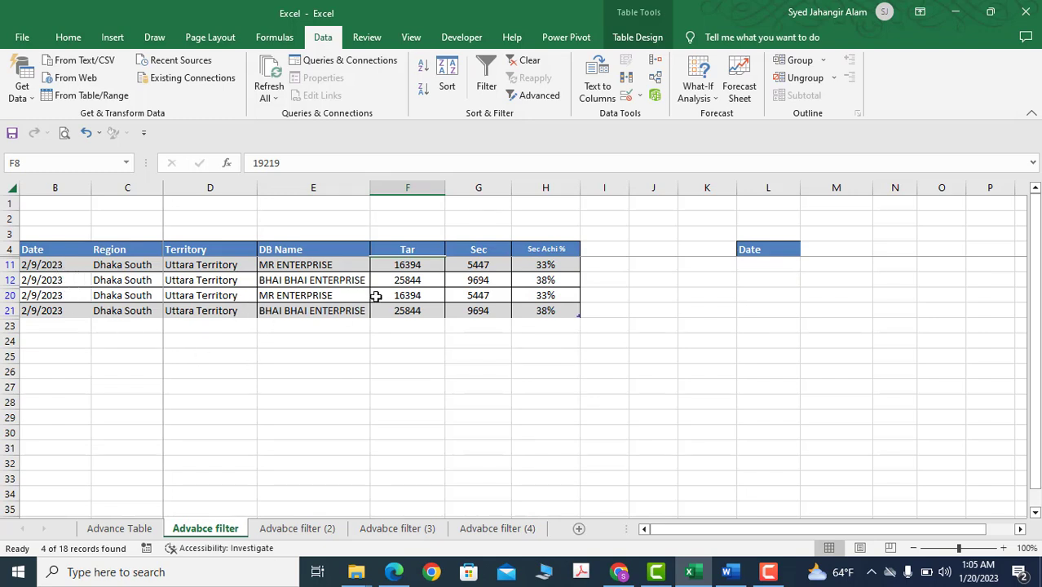
# Remove the in-place advanced filter to show all table records again, and select a cell in the table
pyautogui.click(486, 81)
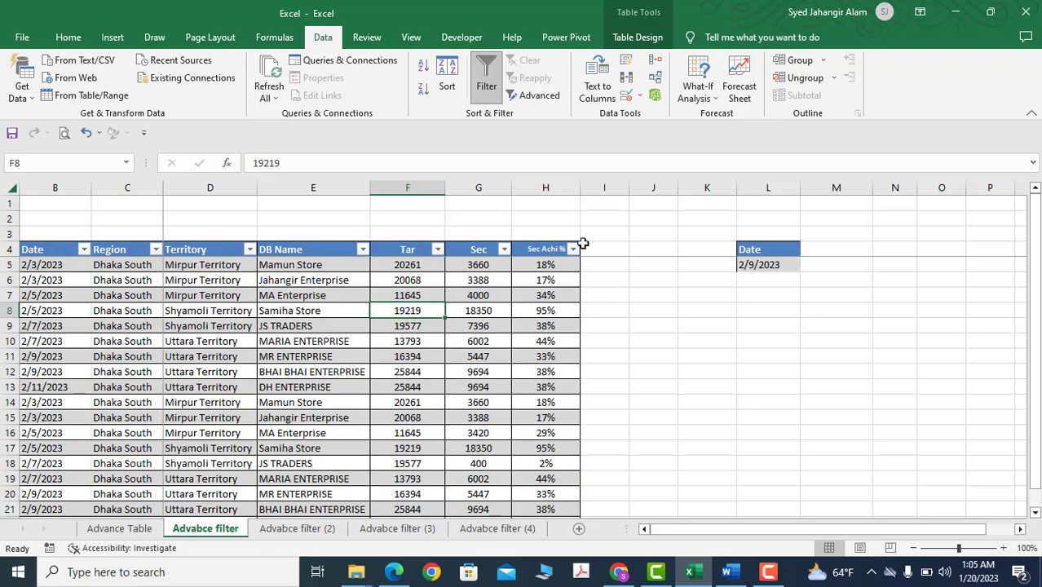
pyautogui.click(148, 281)
pyautogui.scroll(-2, 222, 340)
pyautogui.scroll(2, 222, 340)
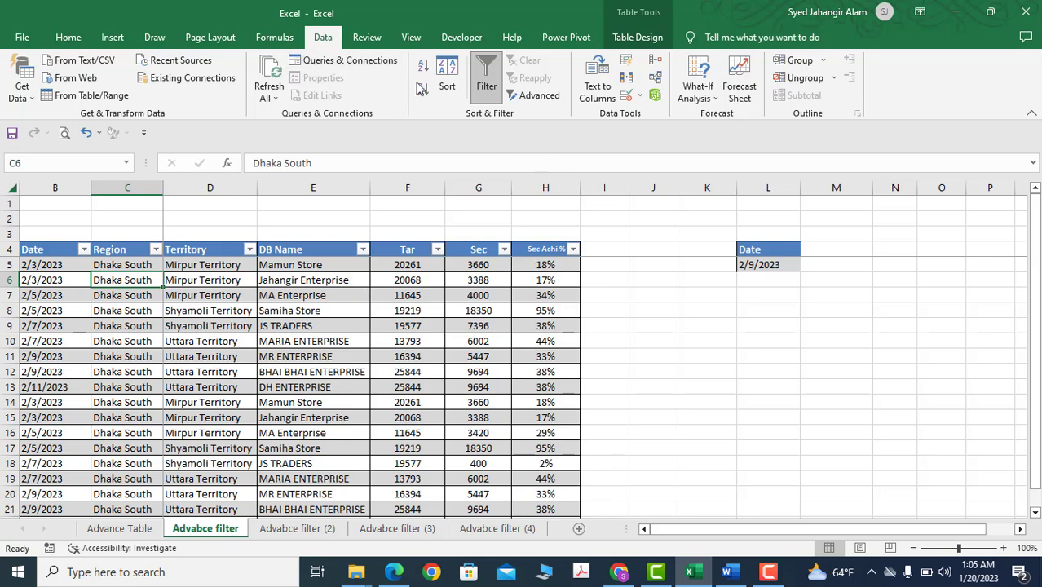
# Run the Advanced Filter with the L4:L5 date criterion, copying the matching records to another location starting at K8
pyautogui.click(531, 96)
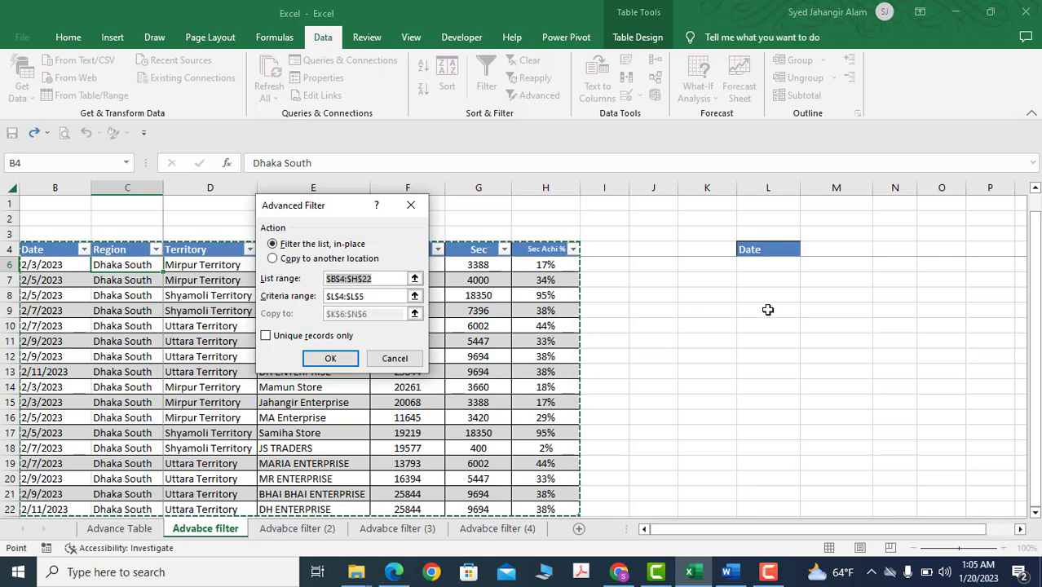
pyautogui.click(272, 258)
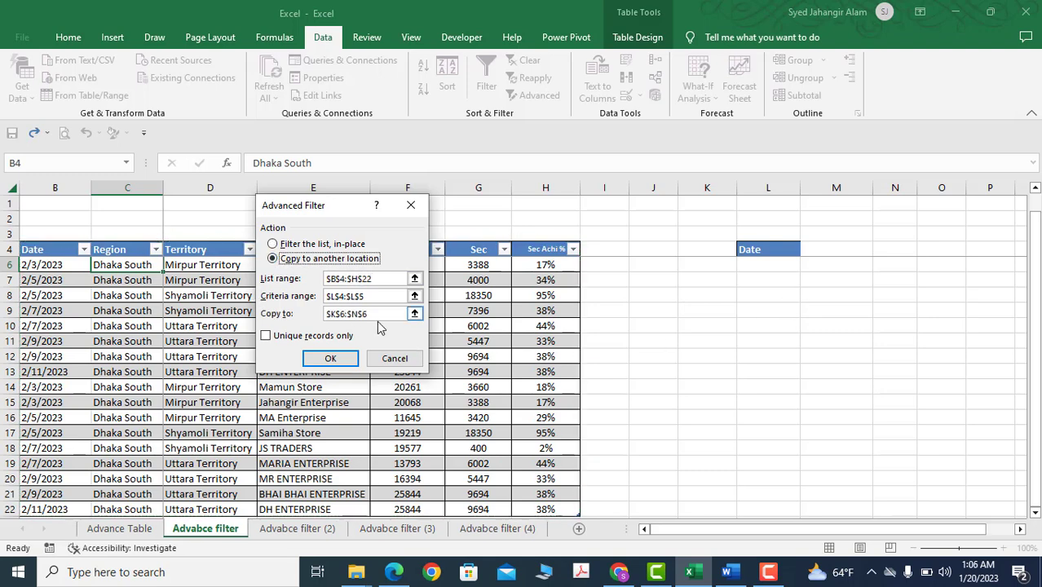
pyautogui.moveTo(380, 316); pyautogui.dragTo(324, 316)
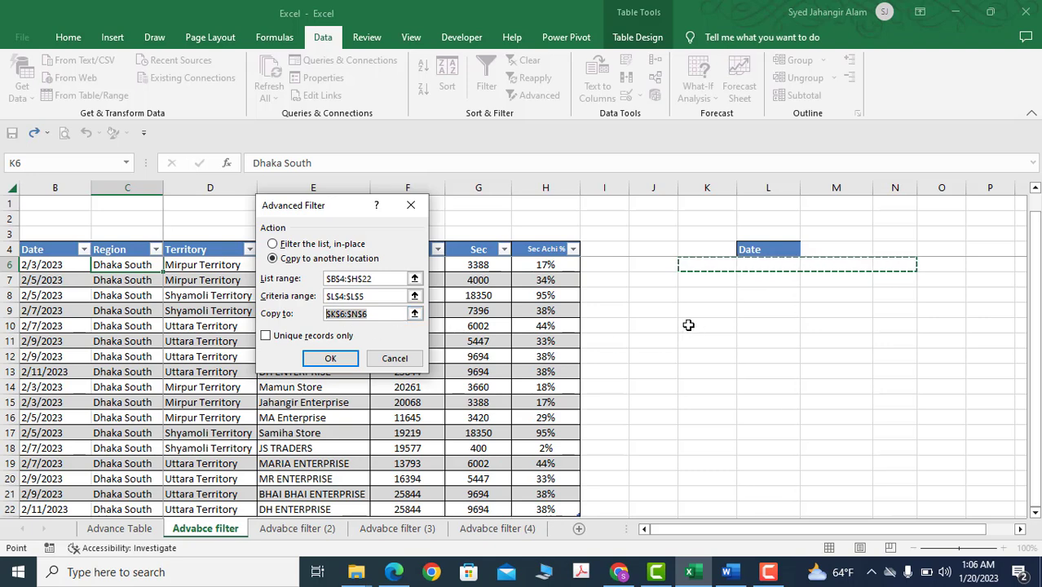
pyautogui.click(706, 296)
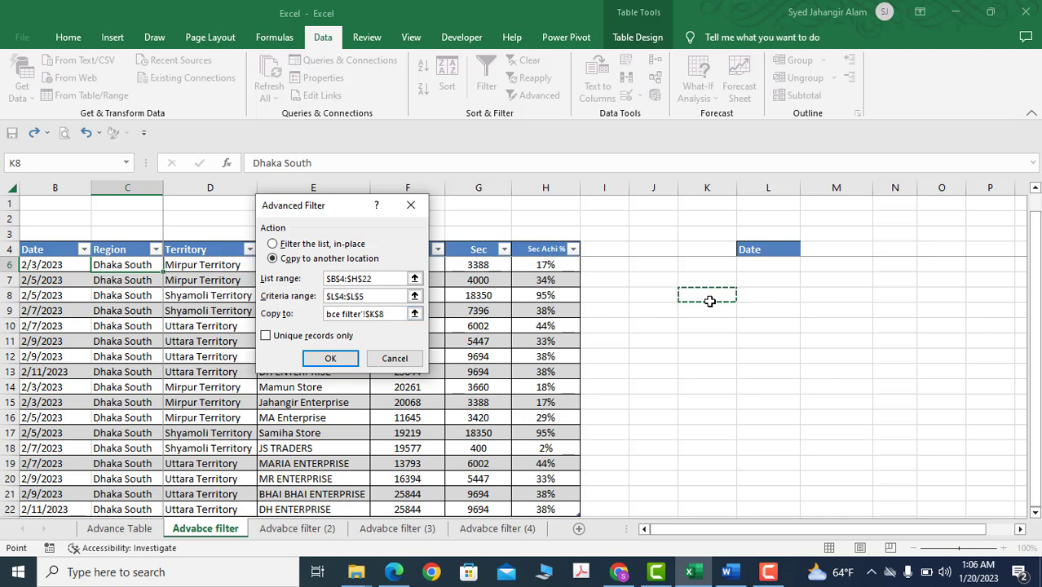
pyautogui.click(330, 358)
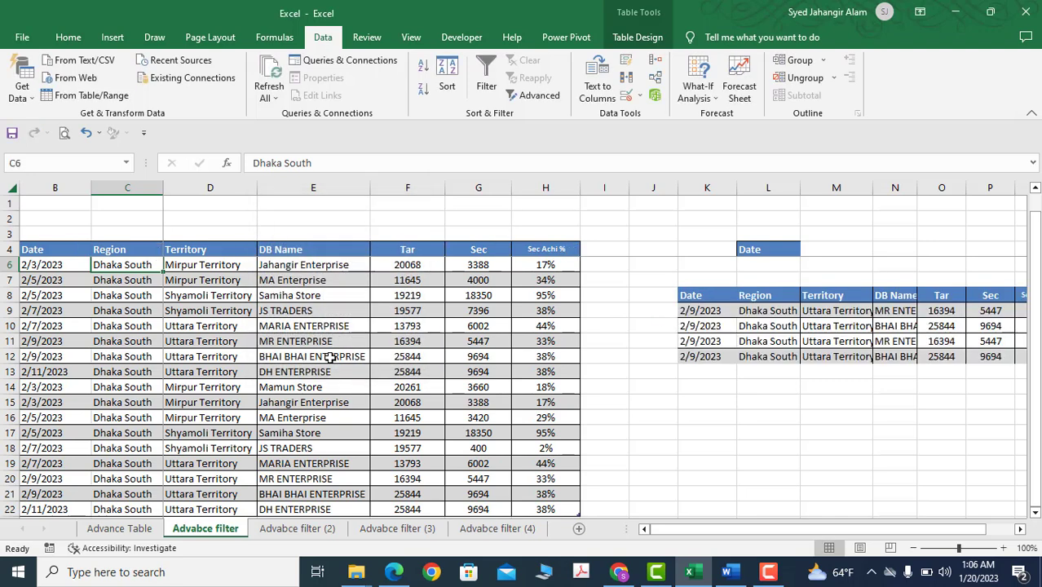
# Compare the date criterion in L5 with the source table's 2/9/2023 records in rows 11–12 and 20–21
pyautogui.click(767, 264)
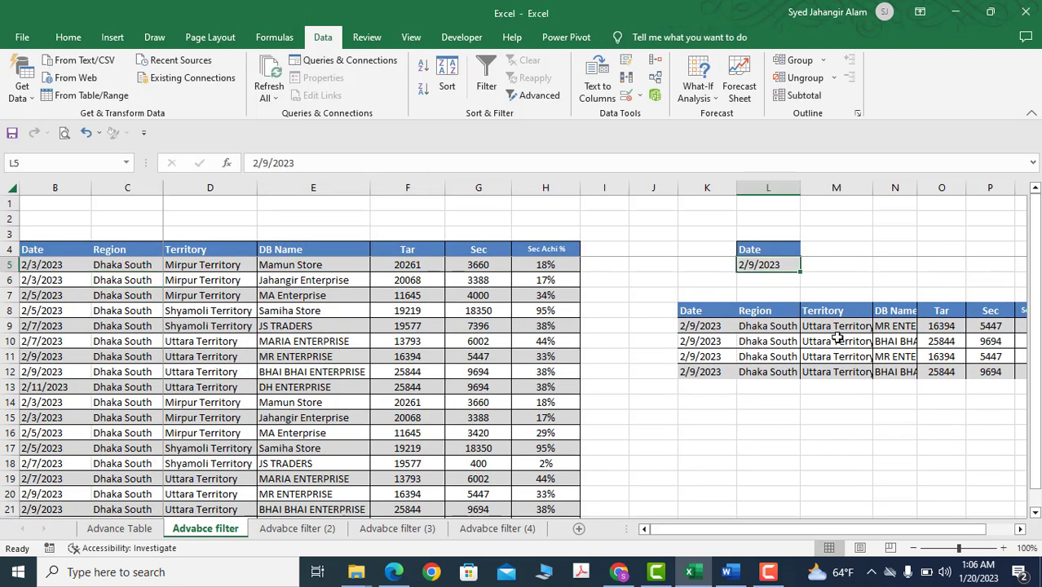
pyautogui.scroll(-1, 73, 424)
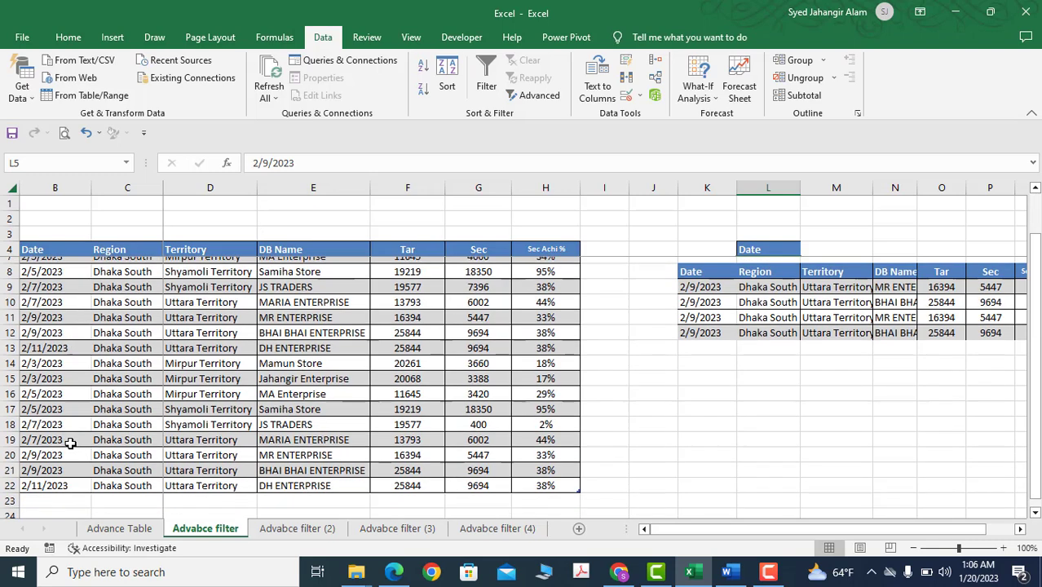
pyautogui.click(46, 447)
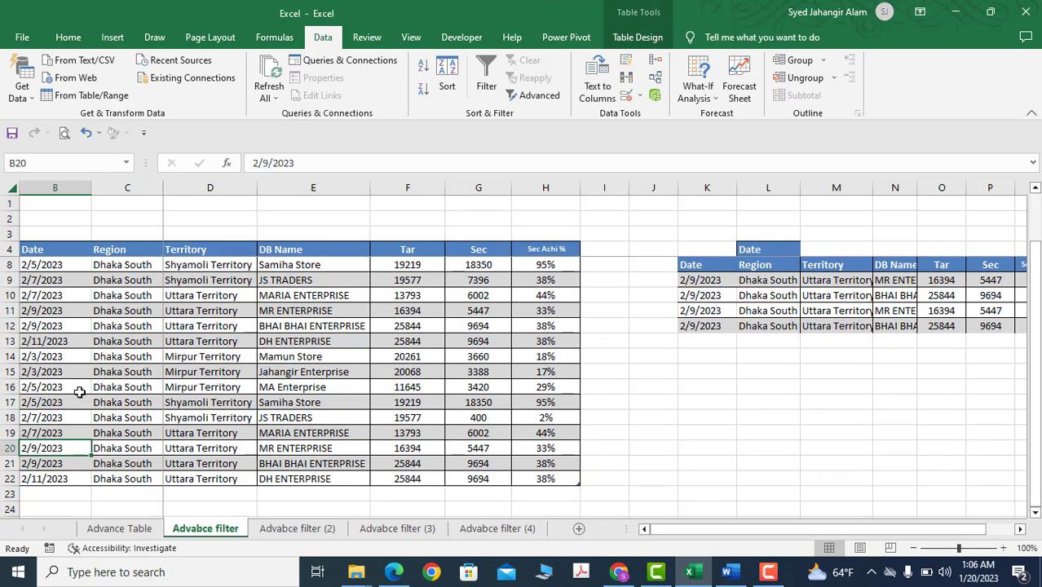
pyautogui.moveTo(53, 307); pyautogui.dragTo(53, 326)
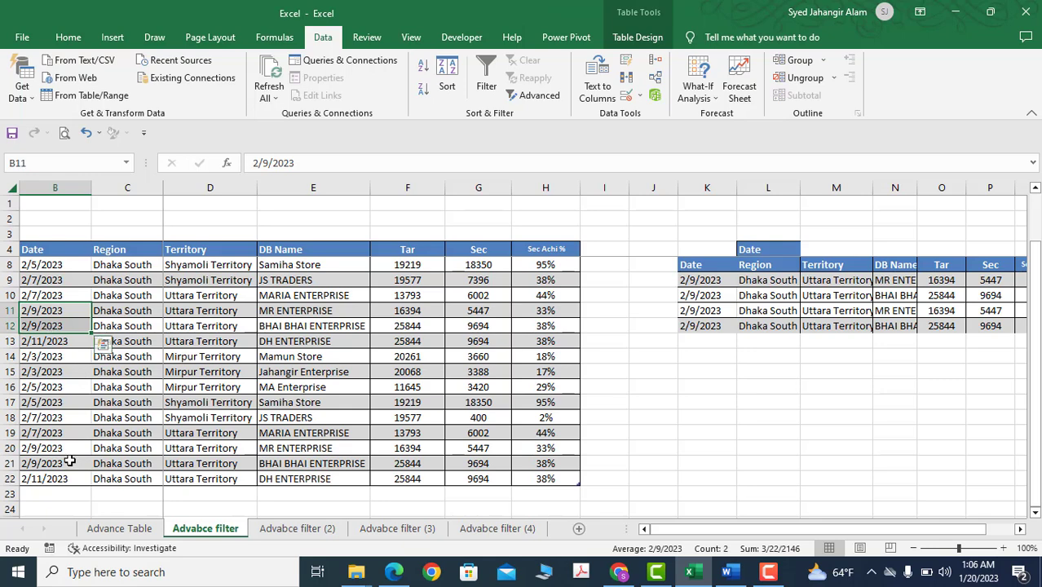
pyautogui.moveTo(55, 444); pyautogui.dragTo(53, 463)
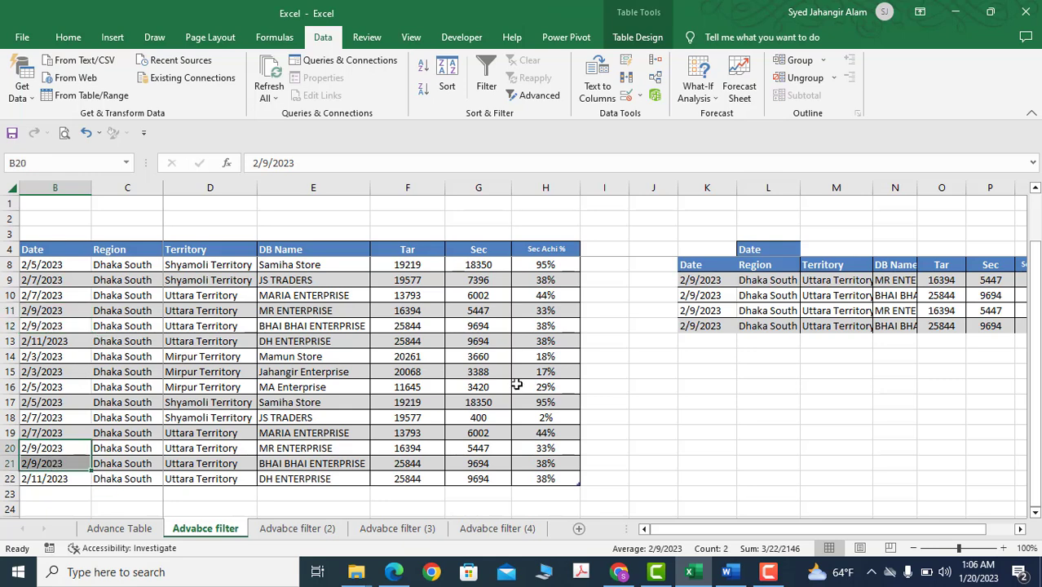
# Fit the widths of the Date column K and DB Name column N in the copied results to their contents
pyautogui.scroll(1, 726, 365)
pyautogui.click(770, 326)
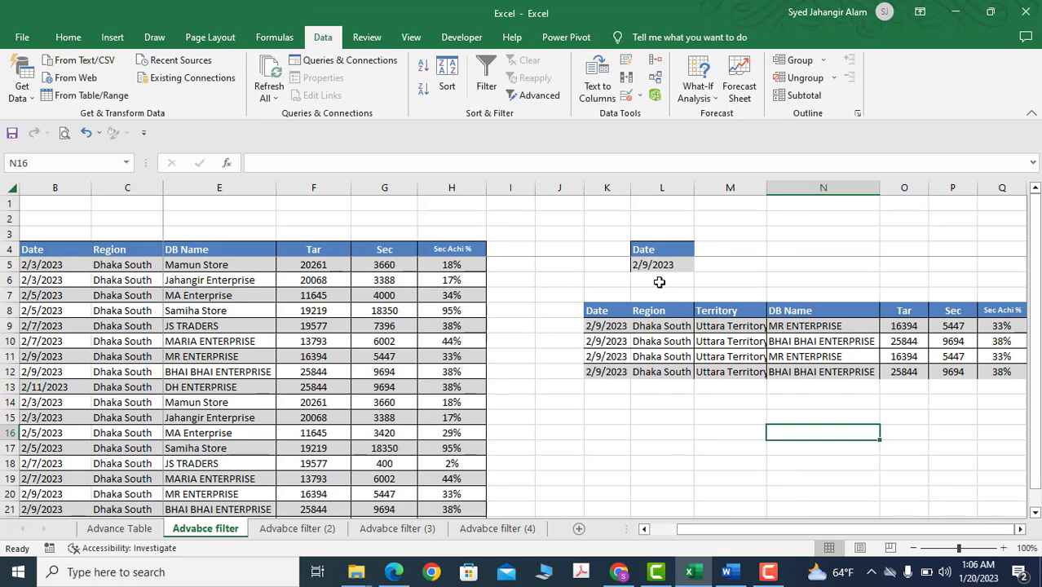
pyautogui.click(623, 282)
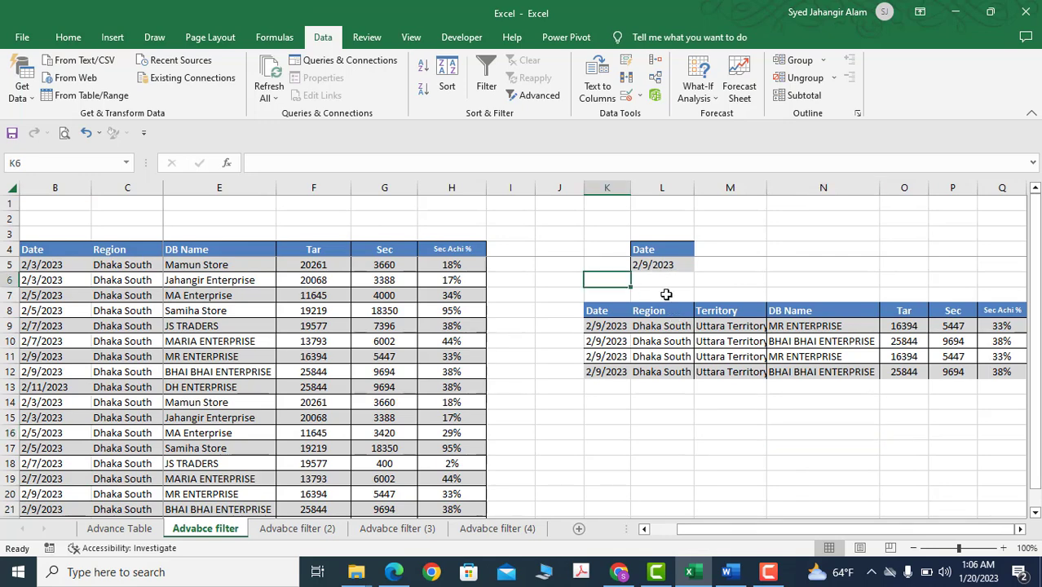
# Switch to the Advabce filter (2) sheet and examine the Shyamoli Territory criterion against the table's Territory column
pyautogui.click(303, 529)
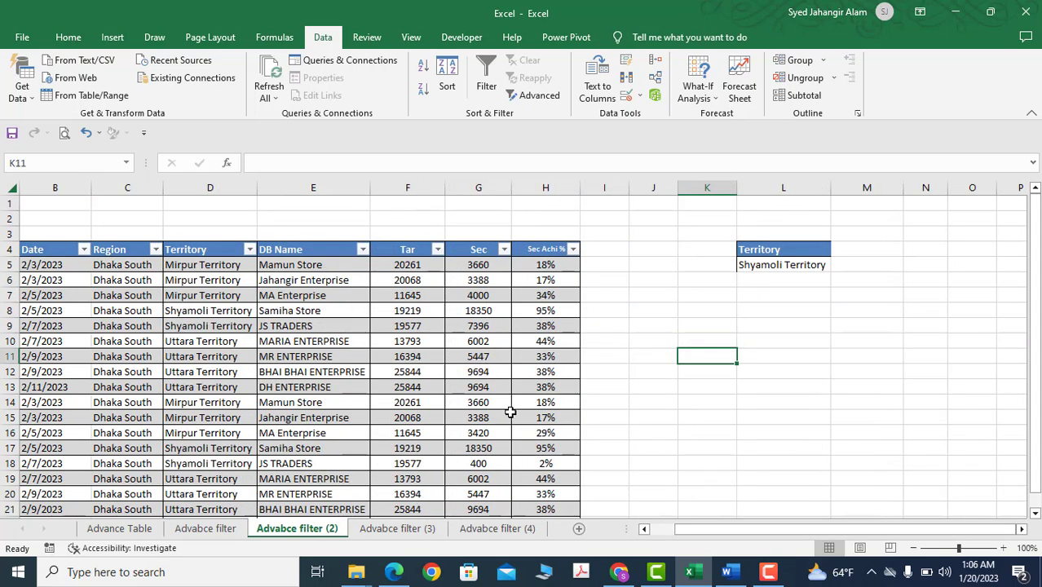
pyautogui.click(776, 264)
pyautogui.moveTo(202, 252); pyautogui.dragTo(215, 295)
pyautogui.click(229, 351)
pyautogui.click(202, 267)
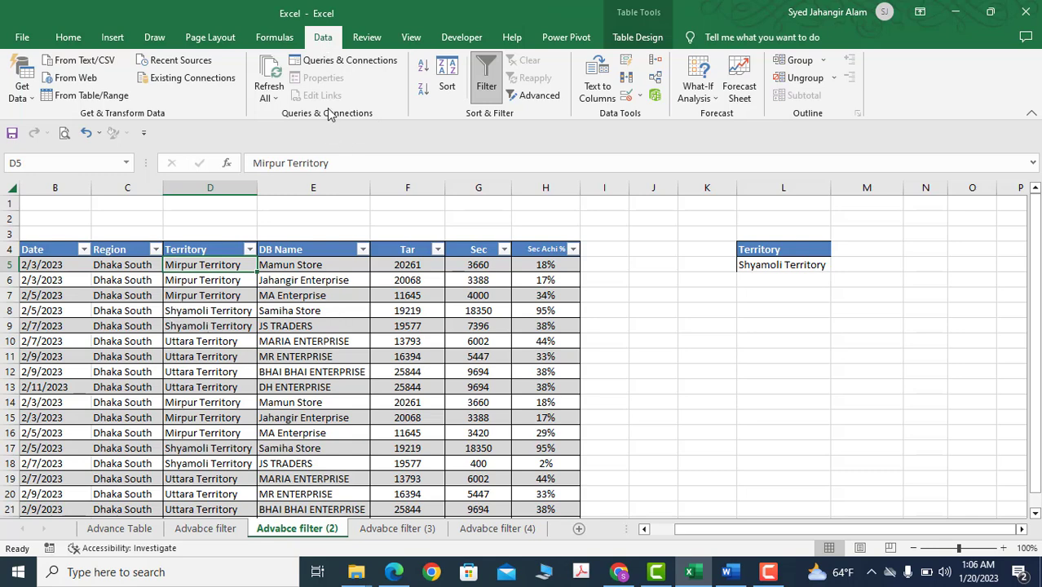
# Start an Advanced Filter on this sheet's table and set the list range to the whole table, B4:H22
pyautogui.click(534, 95)
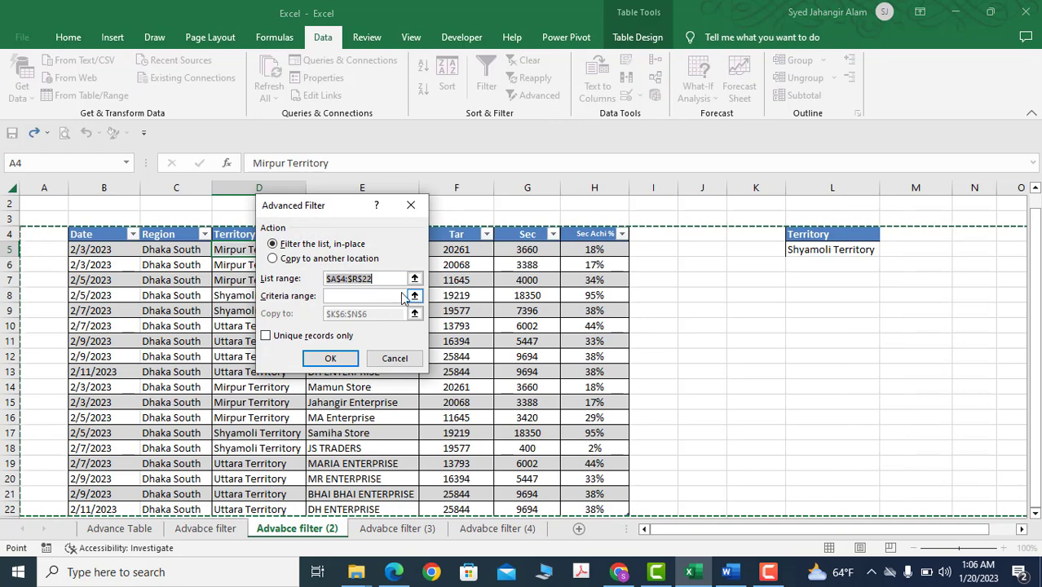
pyautogui.click(104, 236)
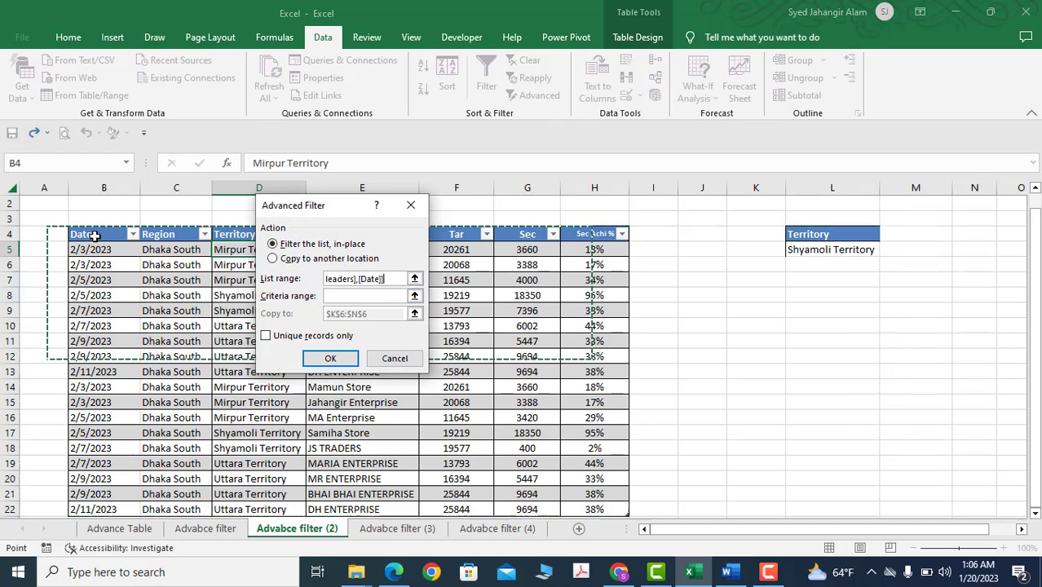
pyautogui.scroll(-3, 477, 379)
pyautogui.scroll(3, 595, 379)
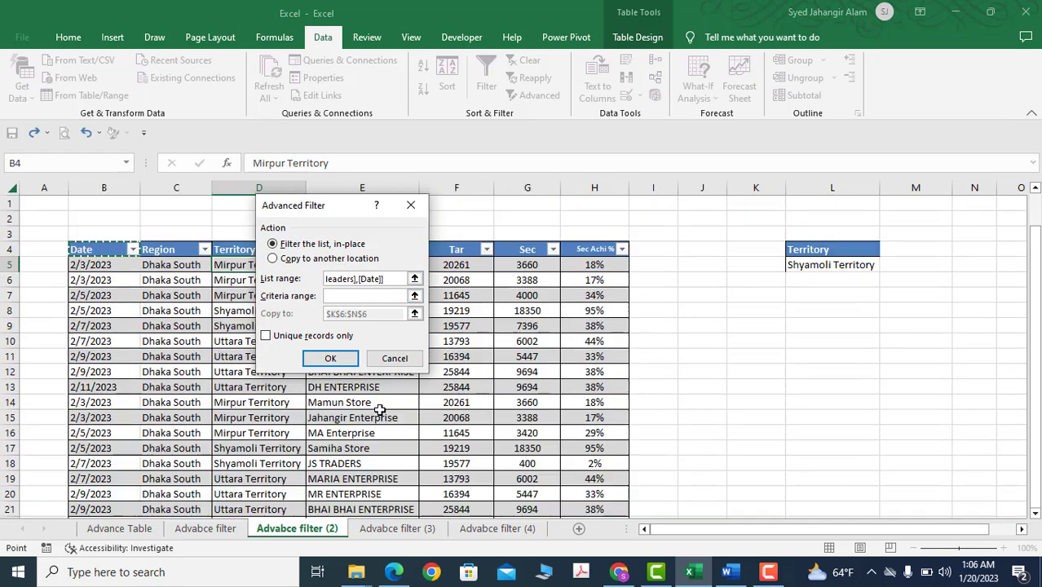
pyautogui.scroll(-1, 592, 430)
pyautogui.keyDown('shift'); pyautogui.click(615, 435); pyautogui.keyUp('shift')
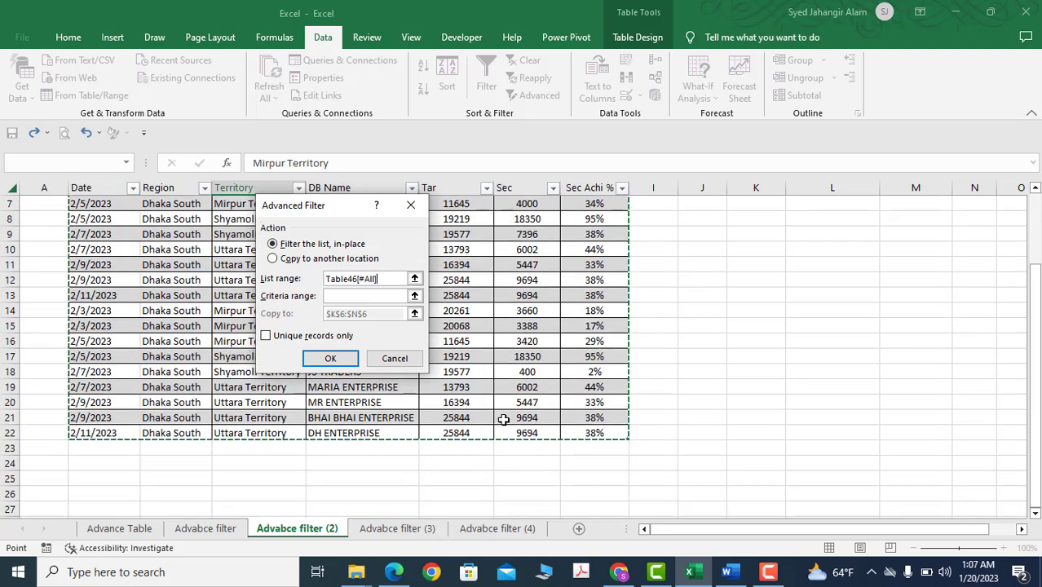
# Set the criteria range to the Territory header and its Shyamoli Territory value in L4:L5
pyautogui.scroll(2, 503, 418)
pyautogui.click(331, 297)
pyautogui.click(331, 297)
pyautogui.moveTo(837, 249); pyautogui.dragTo(823, 264)
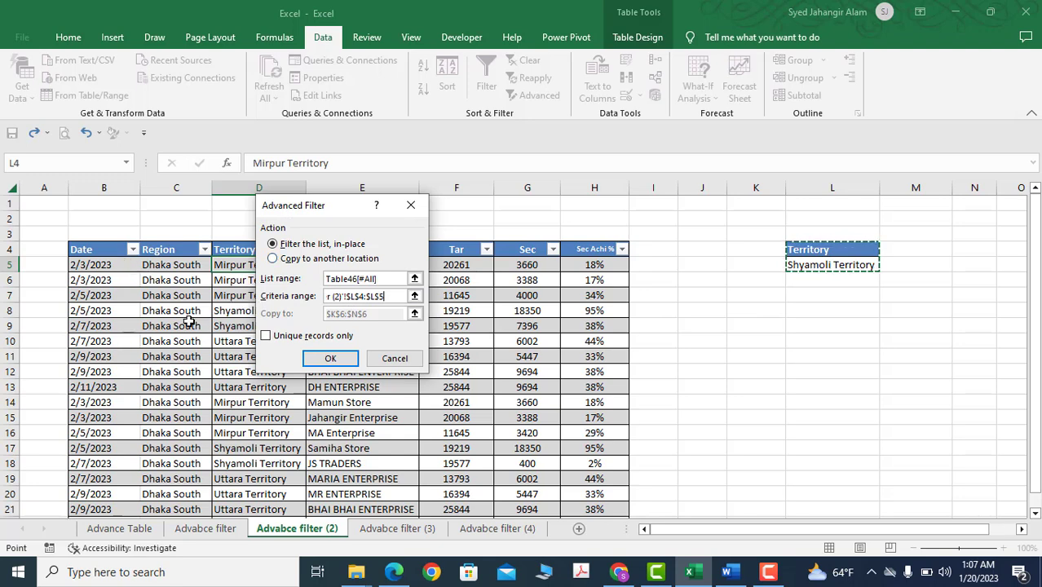
# Copy the filtered records to another location starting at L8, and check them against the Territory criterion
pyautogui.click(274, 260)
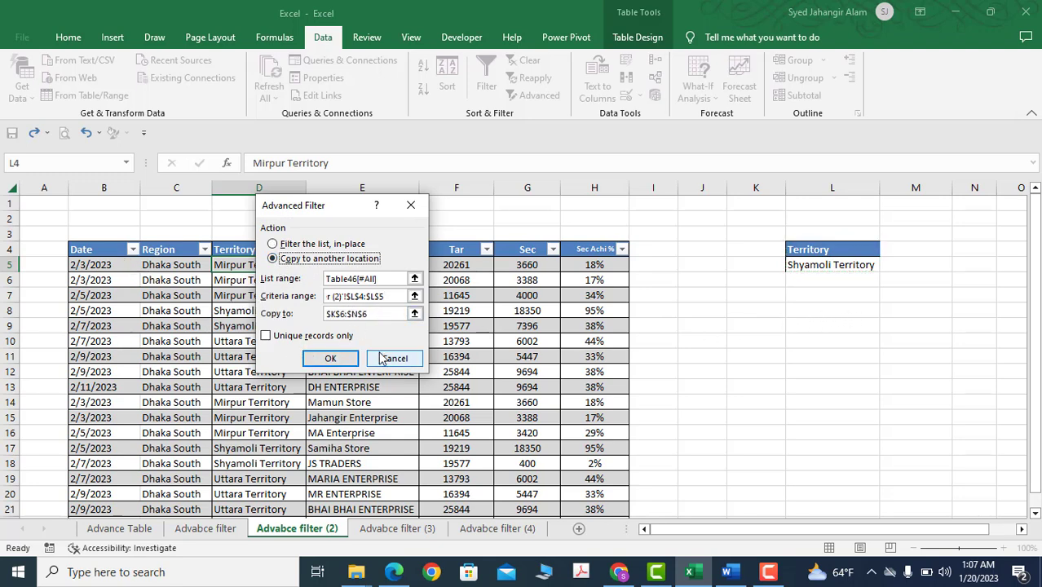
pyautogui.click(379, 316)
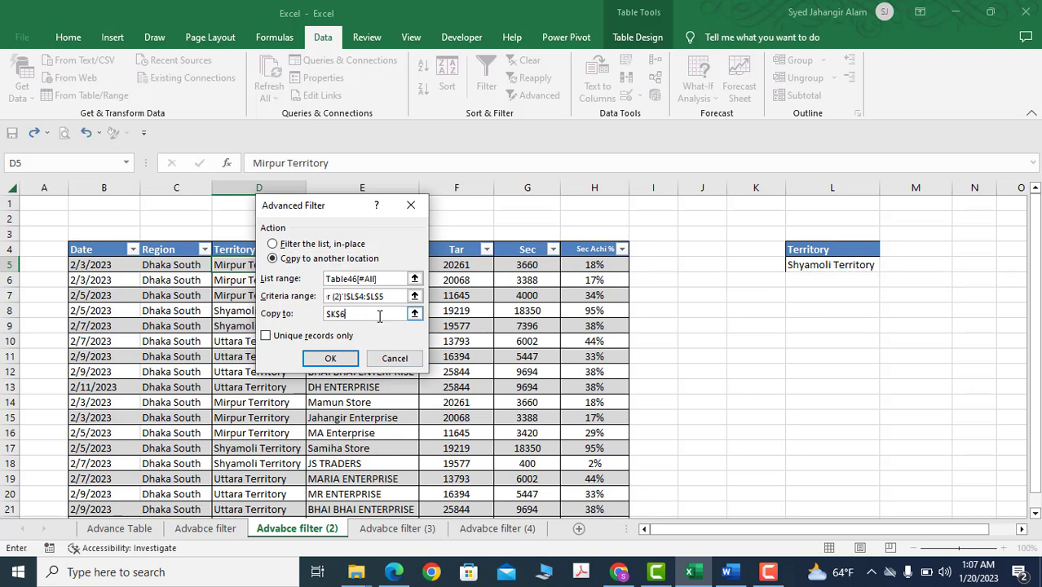
pyautogui.click(806, 310)
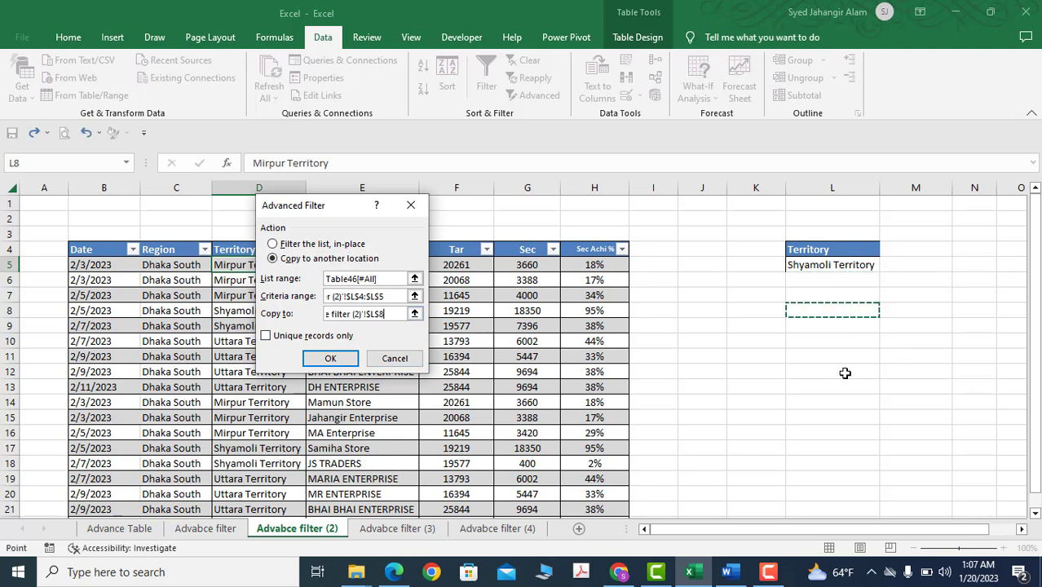
pyautogui.click(332, 360)
pyautogui.click(803, 416)
pyautogui.moveTo(856, 530); pyautogui.dragTo(916, 530)
pyautogui.click(629, 264)
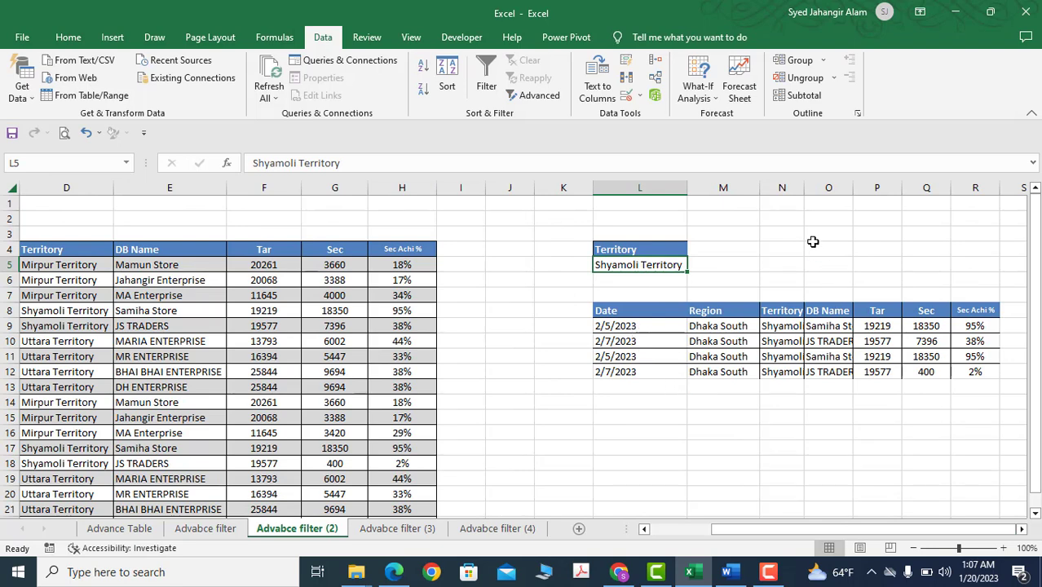
# Fit the Territory and DB Name columns of the copied records, N and O, to the width of their contents
pyautogui.doubleClick(804, 191)
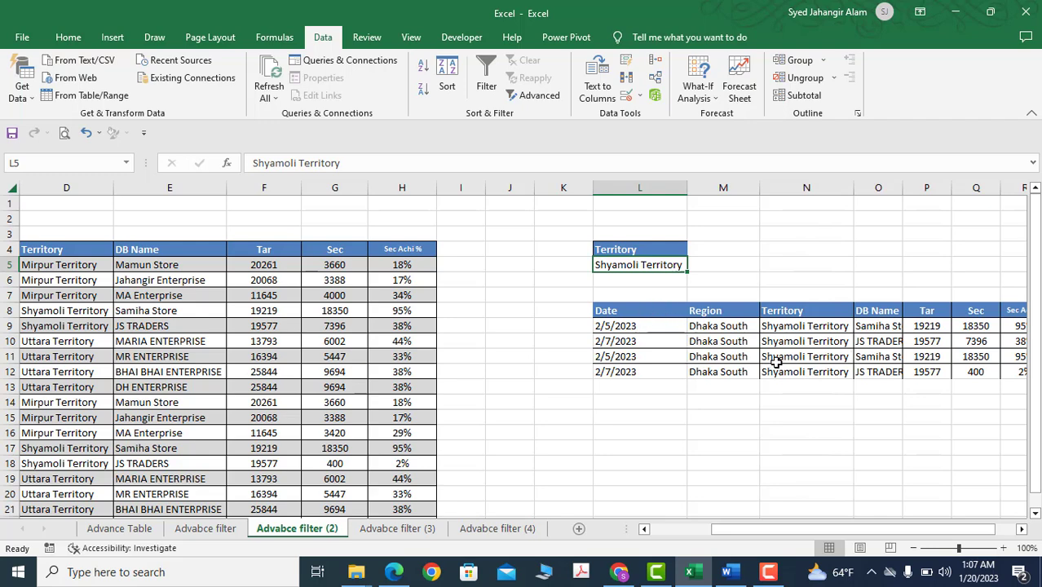
pyautogui.hscroll(1, 930, 527)
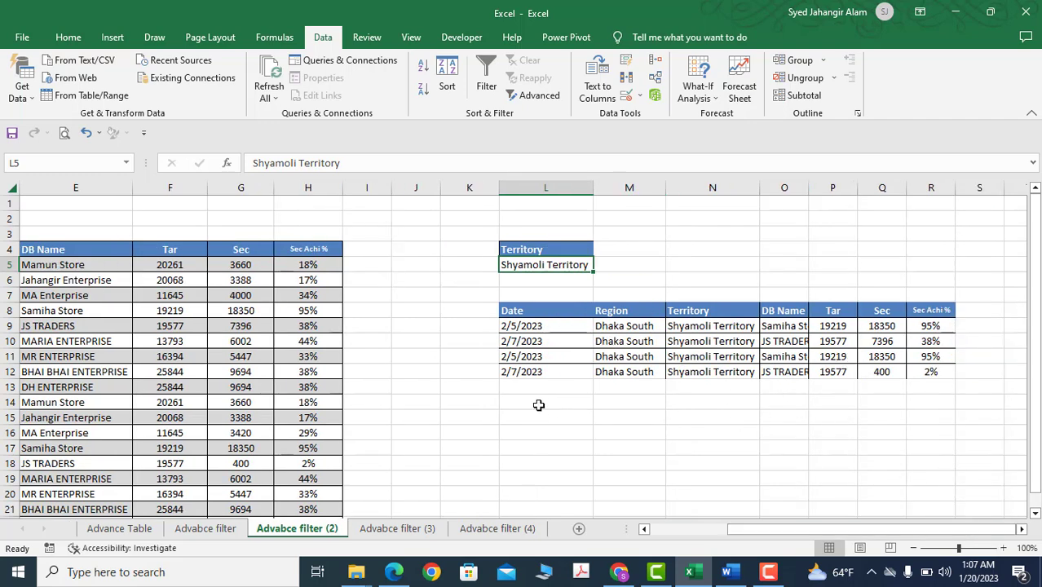
pyautogui.click(500, 403)
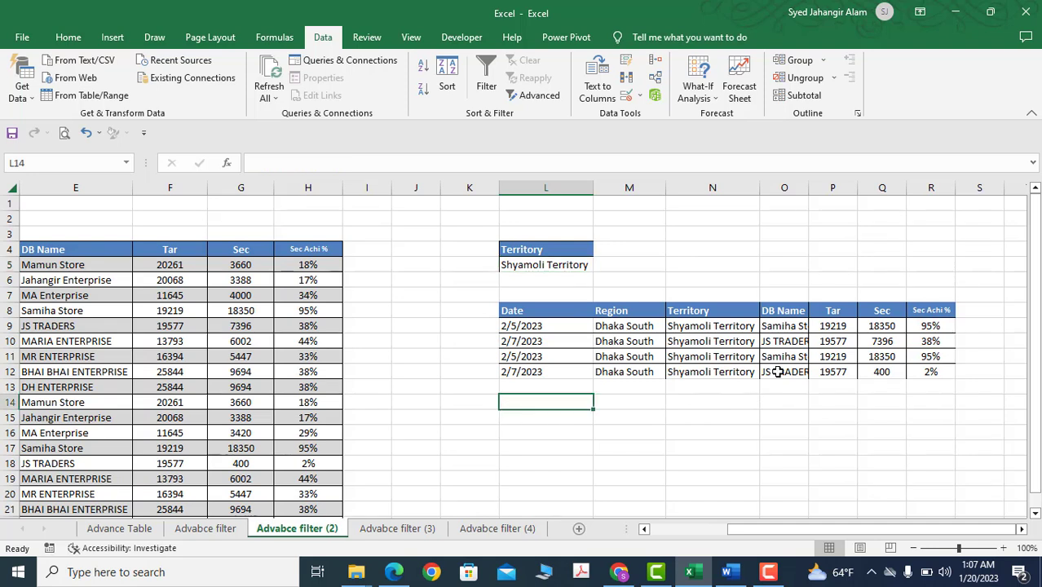
pyautogui.doubleClick(810, 192)
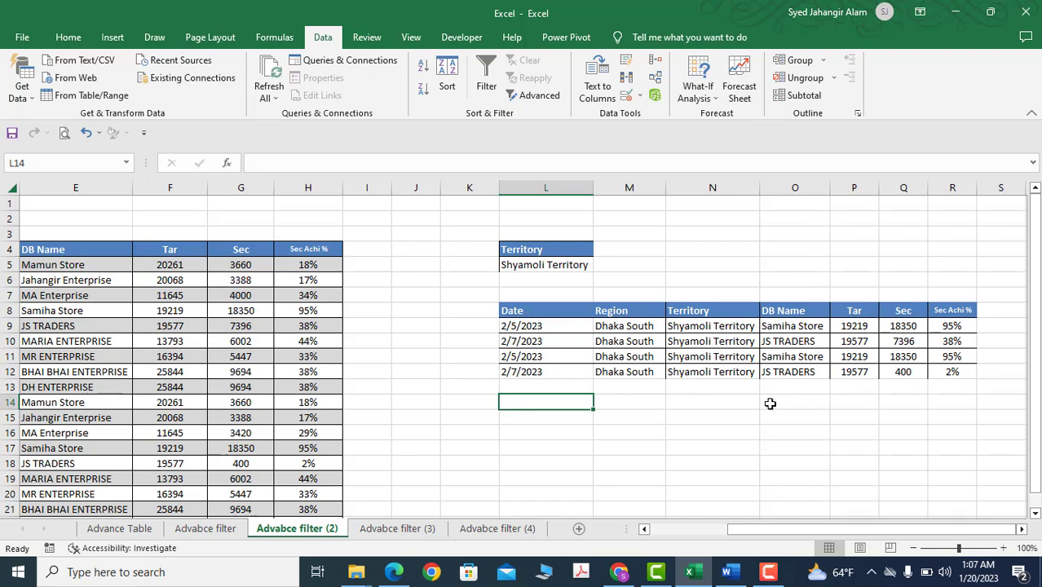
pyautogui.click(432, 447)
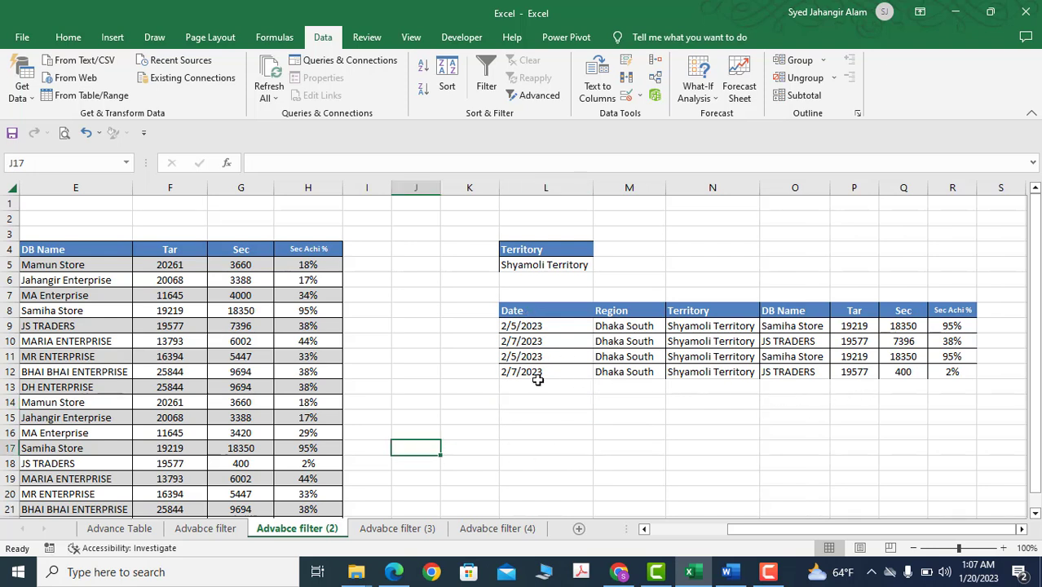
# Switch to the Advabce filter (3) sheet and examine the table's Sec values against the <4000 criterion
pyautogui.click(391, 528)
pyautogui.click(613, 330)
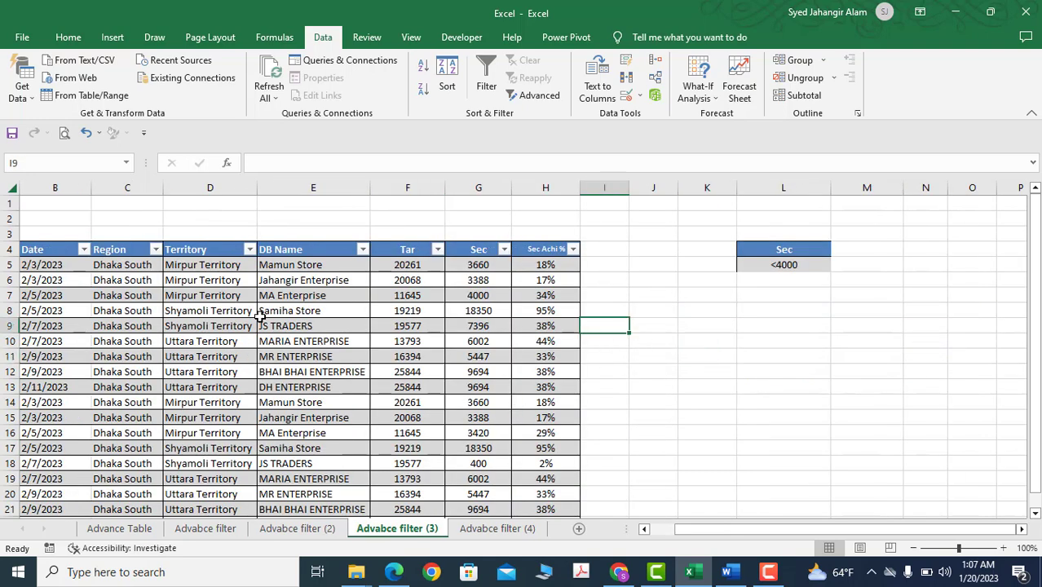
pyautogui.click(472, 250)
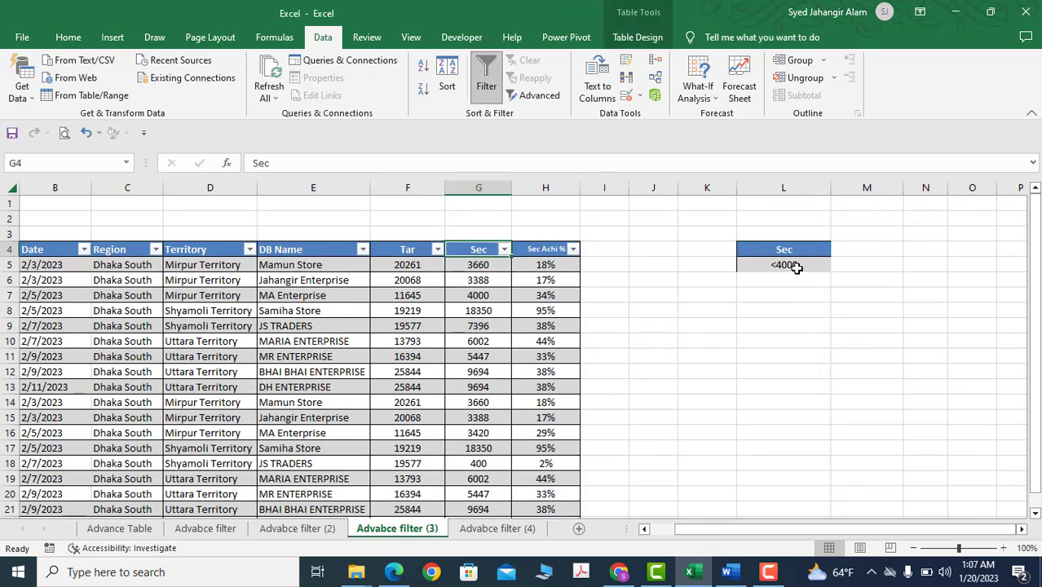
pyautogui.click(774, 323)
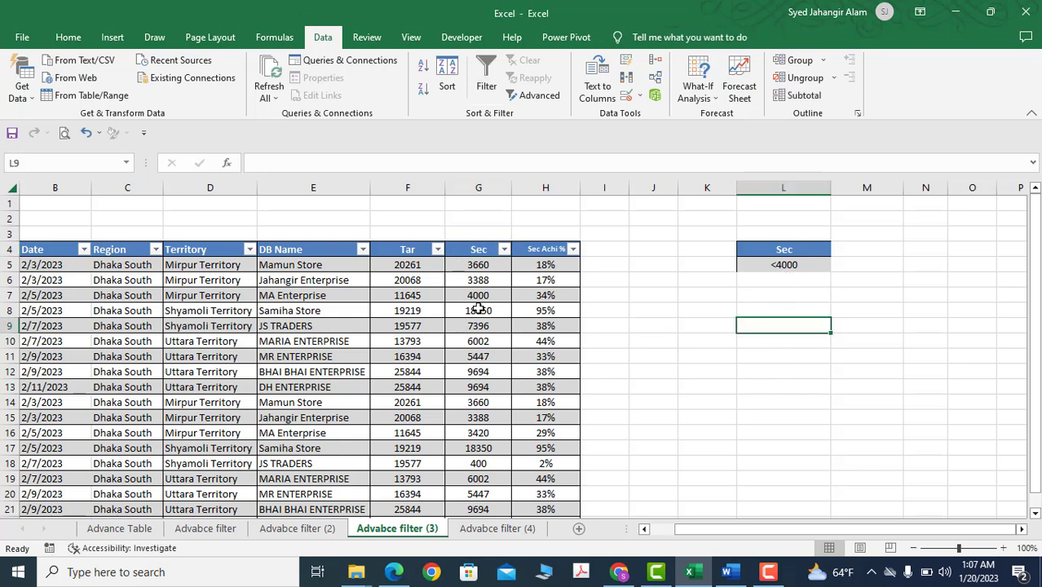
pyautogui.click(484, 269)
pyautogui.click(496, 298)
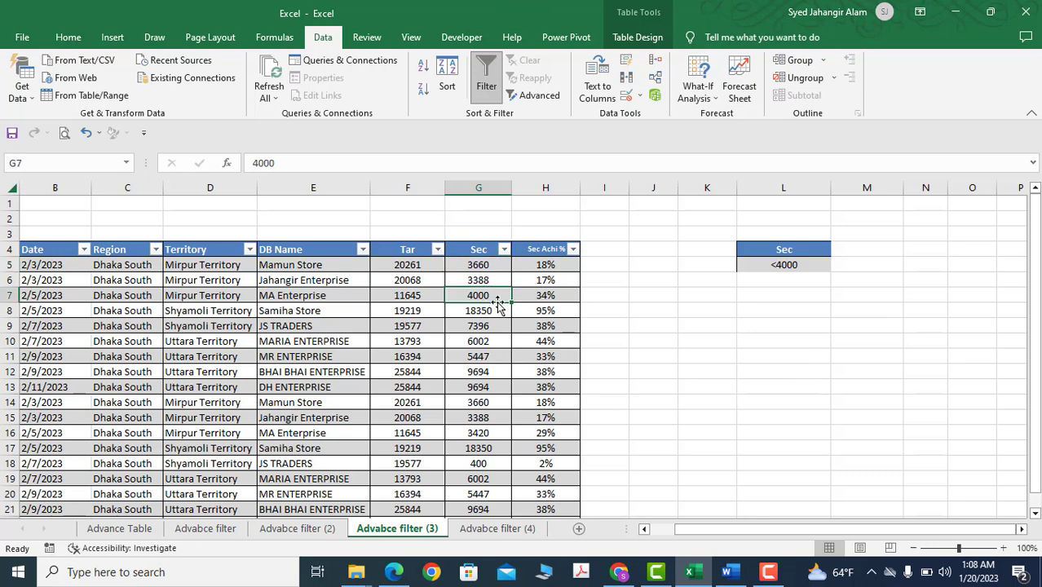
pyautogui.press('Up')
pyautogui.press('Up')
pyautogui.press('Down')
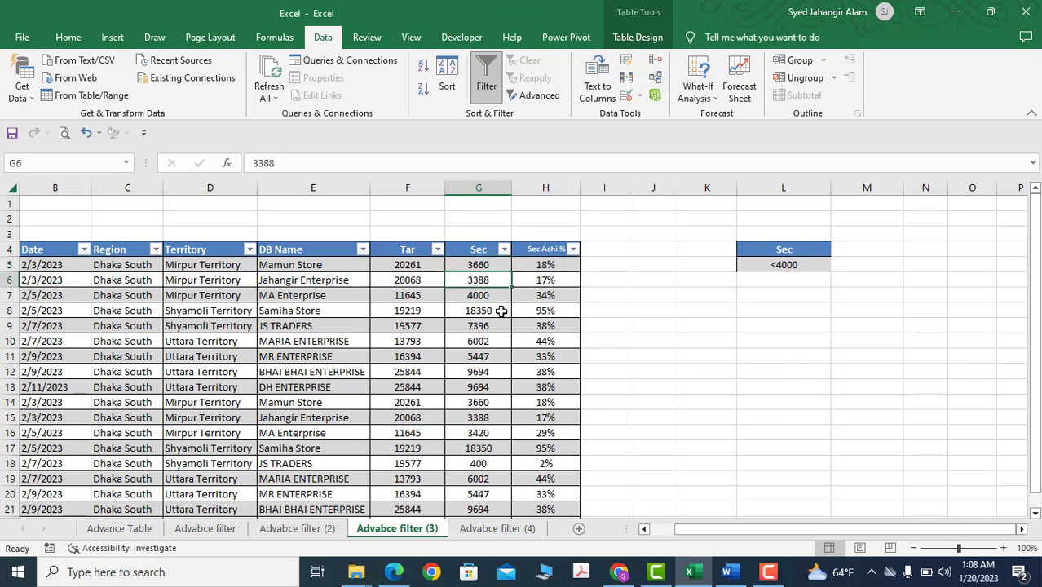
pyautogui.click(481, 416)
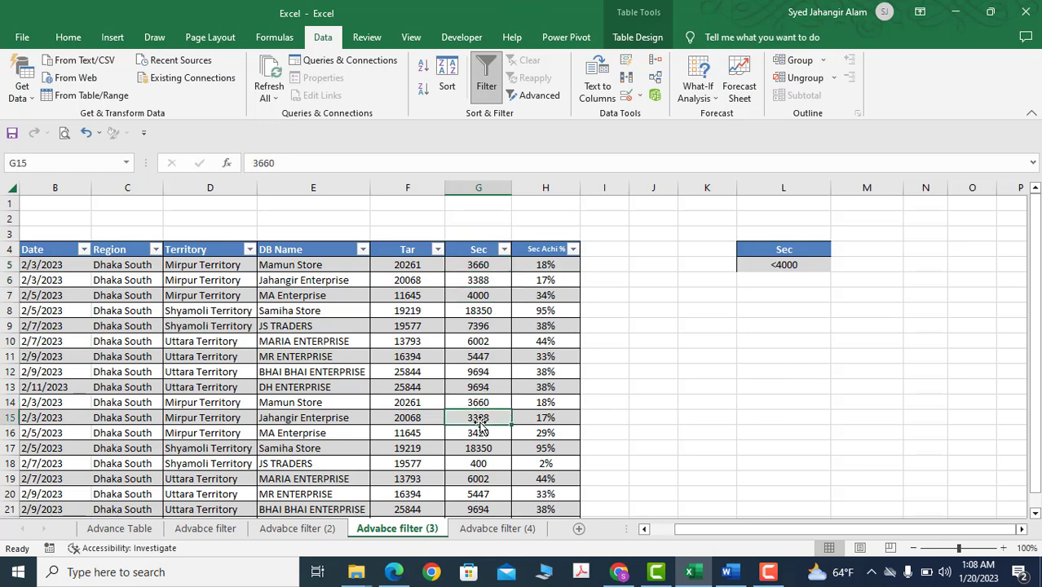
pyautogui.scroll(-1, 505, 440)
pyautogui.scroll(1, 483, 425)
pyautogui.click(803, 292)
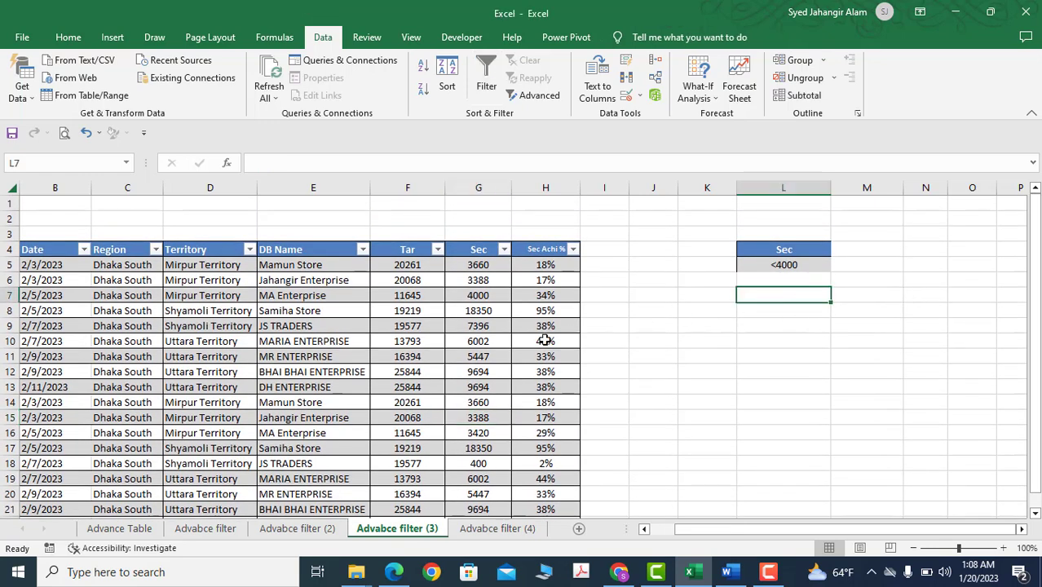
# Start an Advanced Filter on this sheet's table and set the list range to the whole table, B4:H22
pyautogui.click(280, 313)
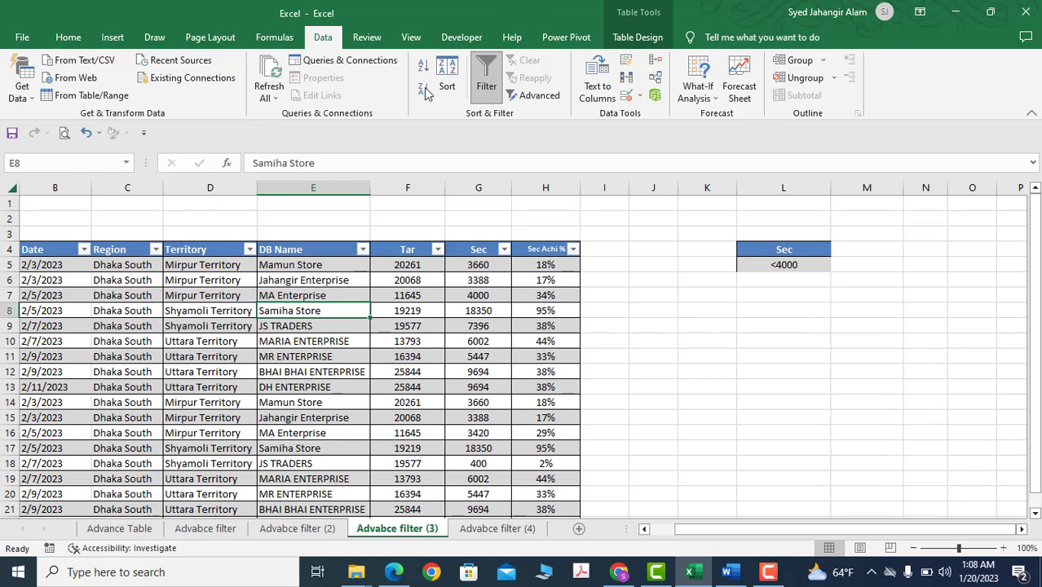
pyautogui.click(537, 96)
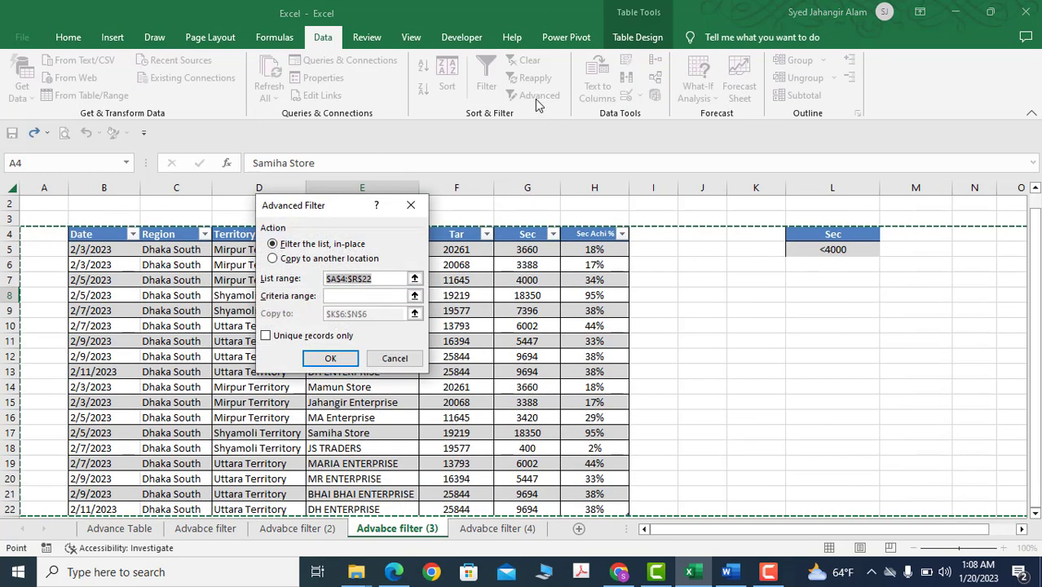
pyautogui.click(337, 280)
pyautogui.press('BackSpace')
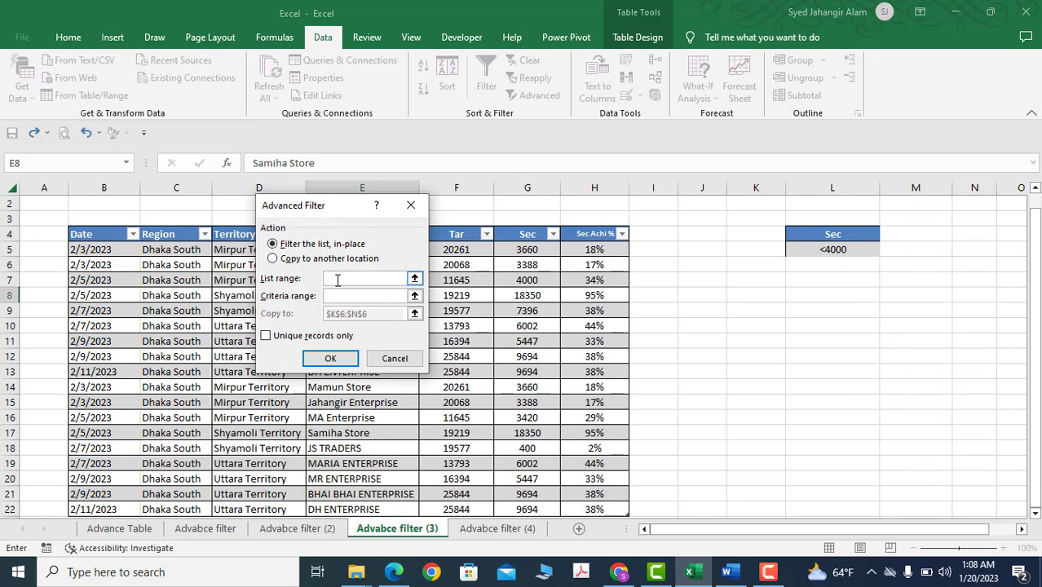
pyautogui.click(95, 227)
pyautogui.click(113, 236)
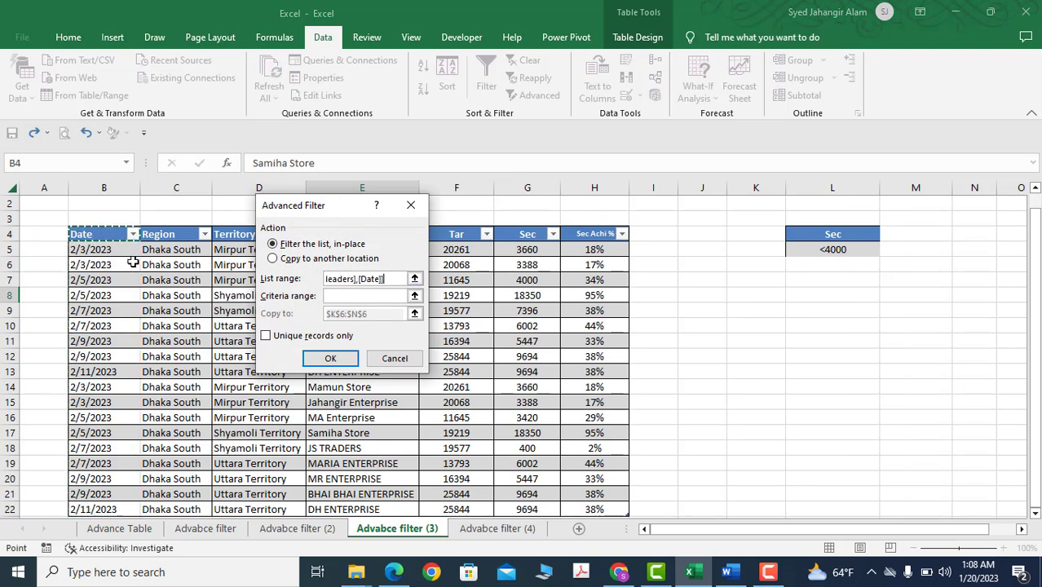
pyautogui.scroll(-2, 441, 374)
pyautogui.keyDown('shift'); pyautogui.click(605, 416); pyautogui.keyUp('shift')
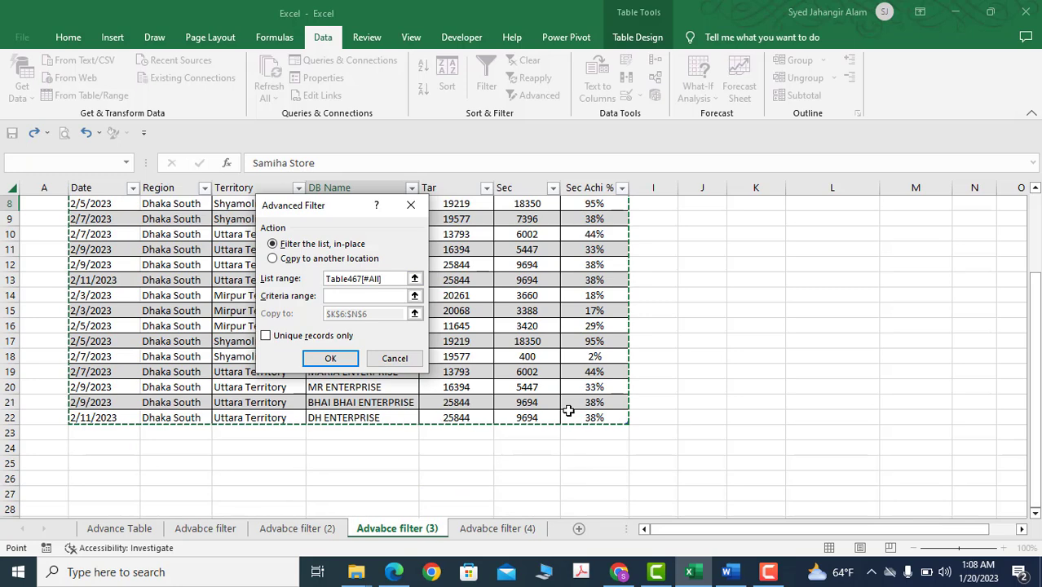
pyautogui.scroll(3, 562, 408)
# Set the criteria range to the Sec <4000 condition in L4:L5 and copy the matching records to another location starting at L8
pyautogui.click(334, 296)
pyautogui.moveTo(838, 250); pyautogui.dragTo(835, 265)
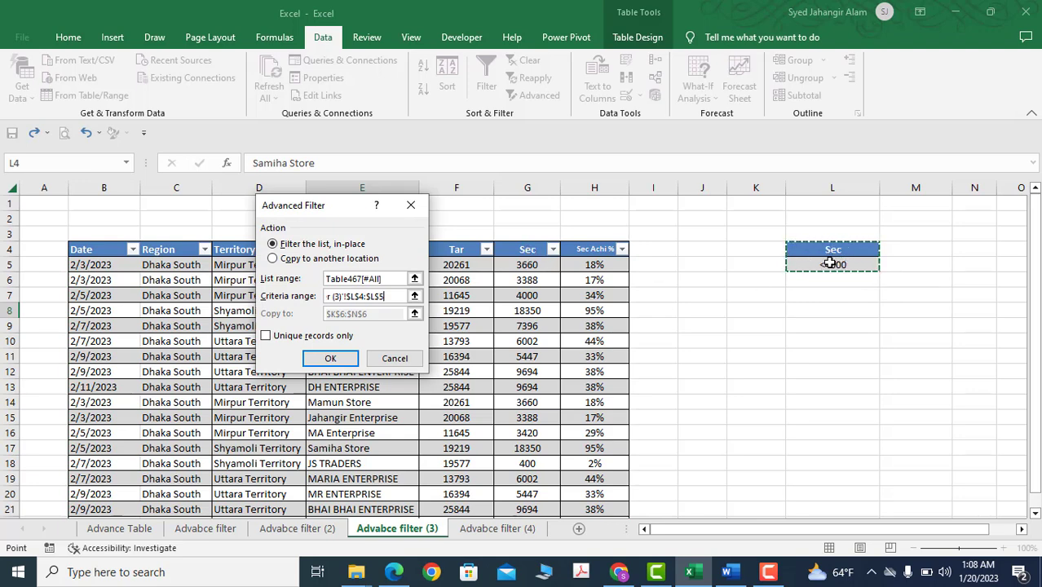
pyautogui.click(279, 259)
pyautogui.click(388, 314)
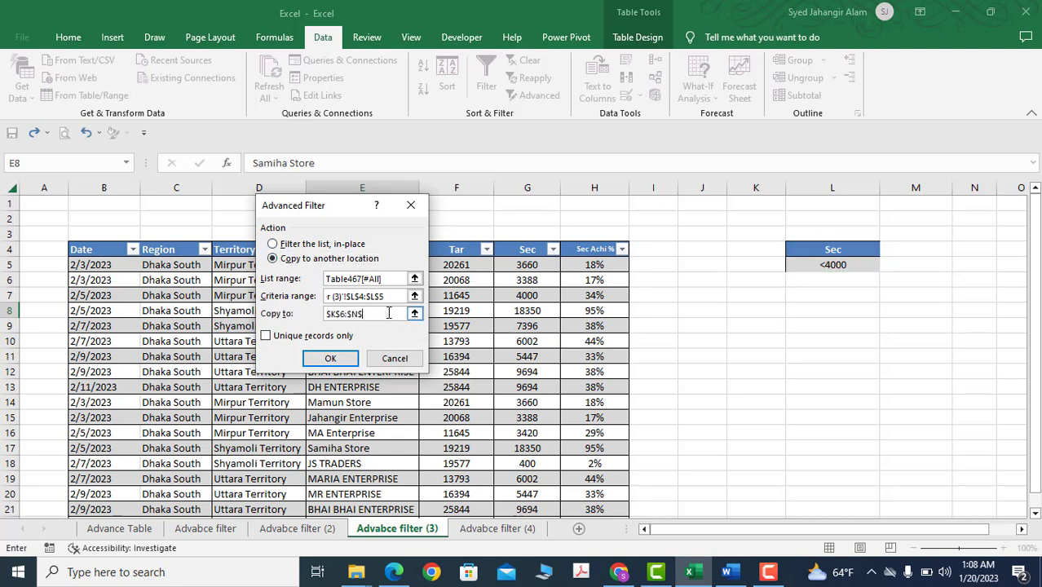
pyautogui.click(821, 314)
pyautogui.click(325, 364)
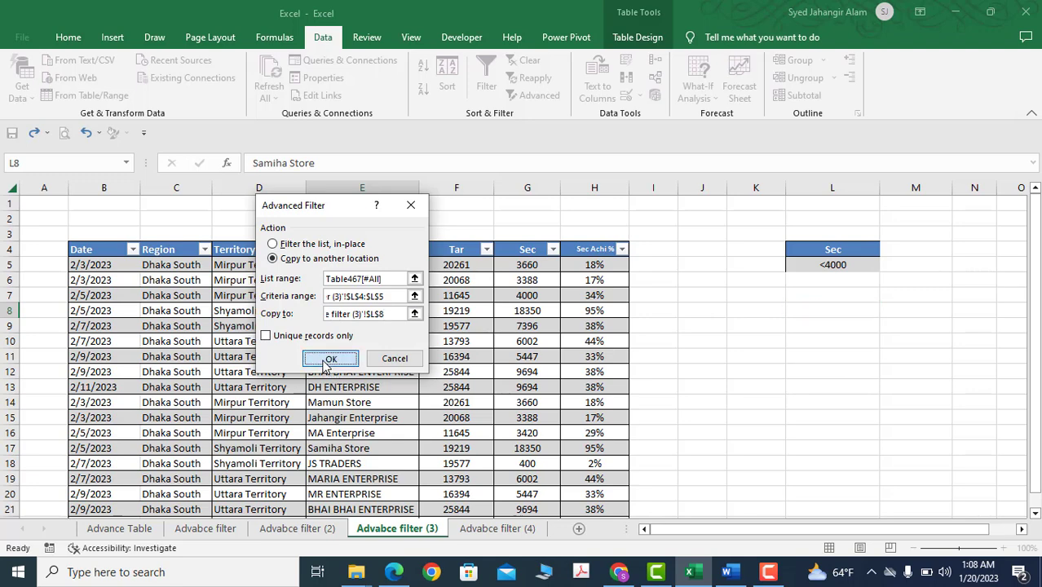
# Check the copied records' Sec values and fit their DB Name and Territory columns, O and N, to the contents
pyautogui.moveTo(786, 534); pyautogui.dragTo(869, 534)
pyautogui.moveTo(928, 324); pyautogui.dragTo(933, 407)
pyautogui.click(624, 348)
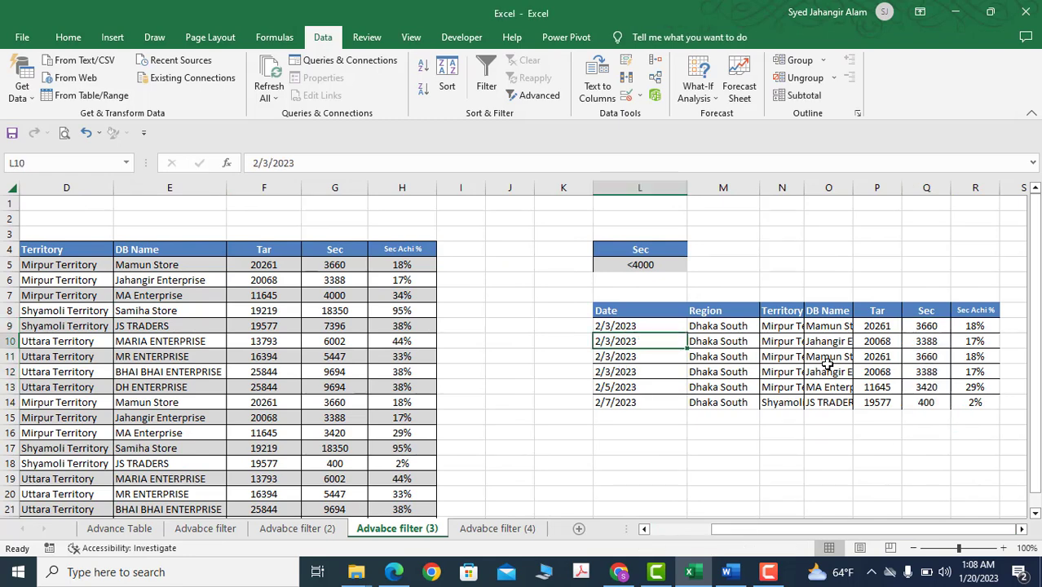
pyautogui.click(829, 369)
pyautogui.doubleClick(853, 186)
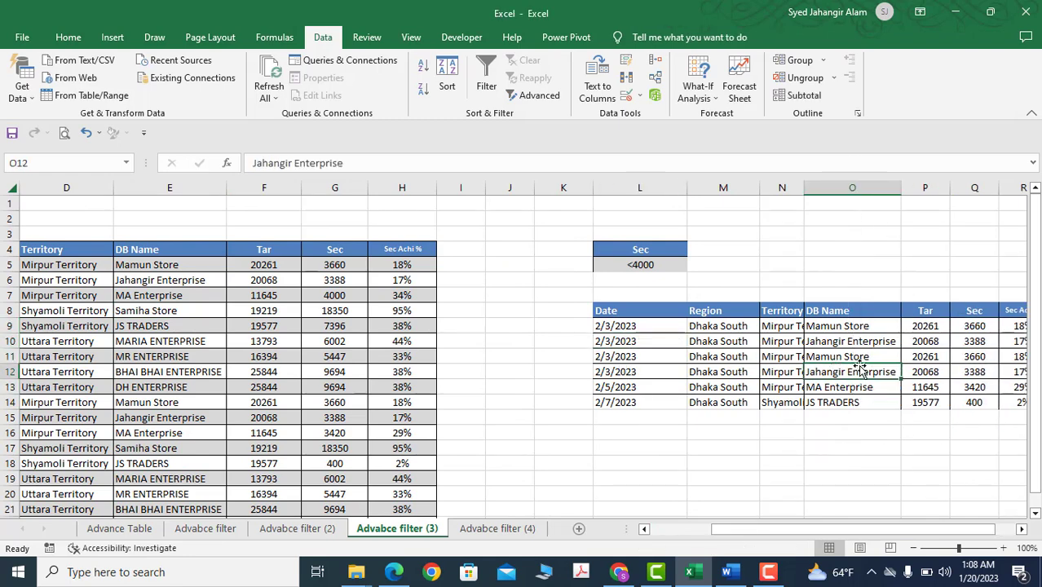
pyautogui.doubleClick(802, 187)
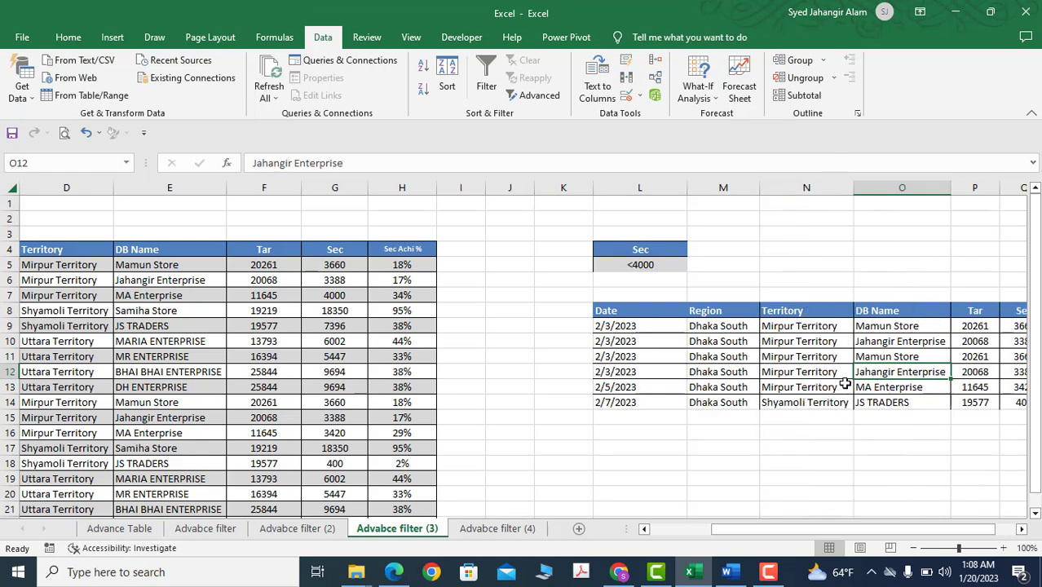
pyautogui.moveTo(856, 528); pyautogui.dragTo(794, 528)
pyautogui.click(759, 448)
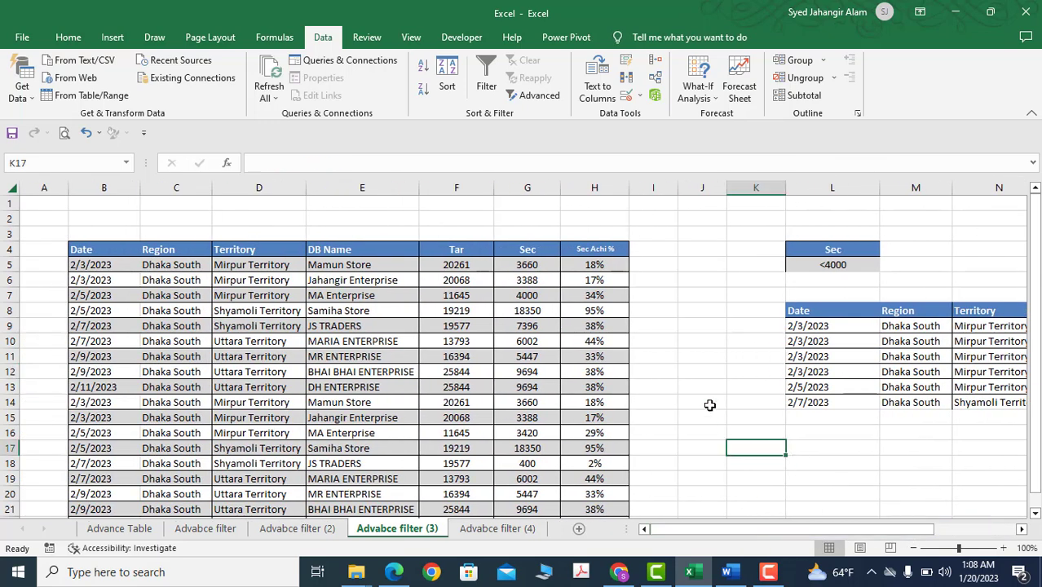
# Switch to the Advabce filter (4) sheet and examine the Dhaka South and Shyamoli Territory criteria against the table's columns
pyautogui.click(497, 528)
pyautogui.click(664, 353)
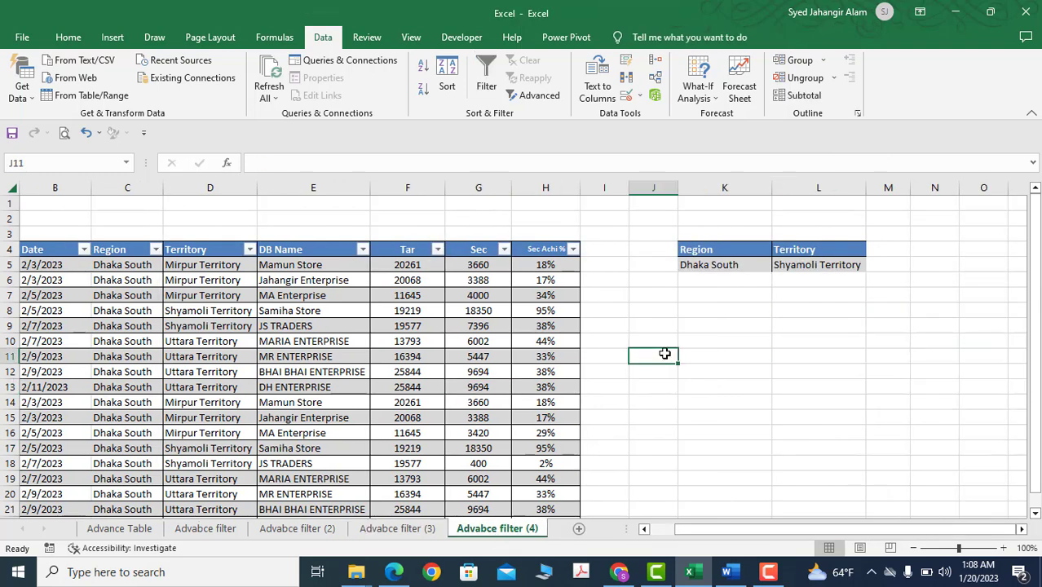
pyautogui.click(186, 266)
pyautogui.click(118, 268)
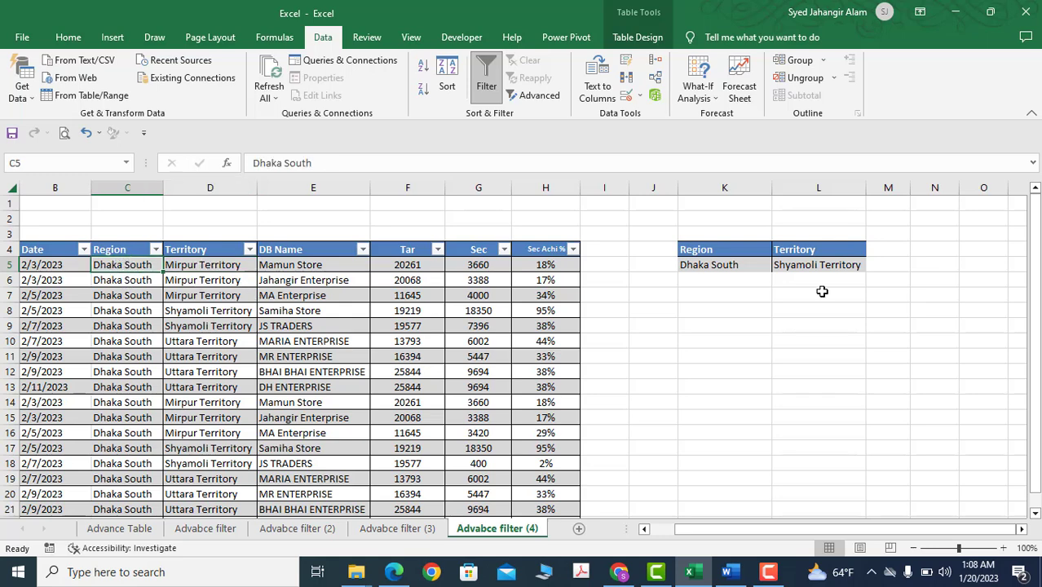
pyautogui.click(721, 309)
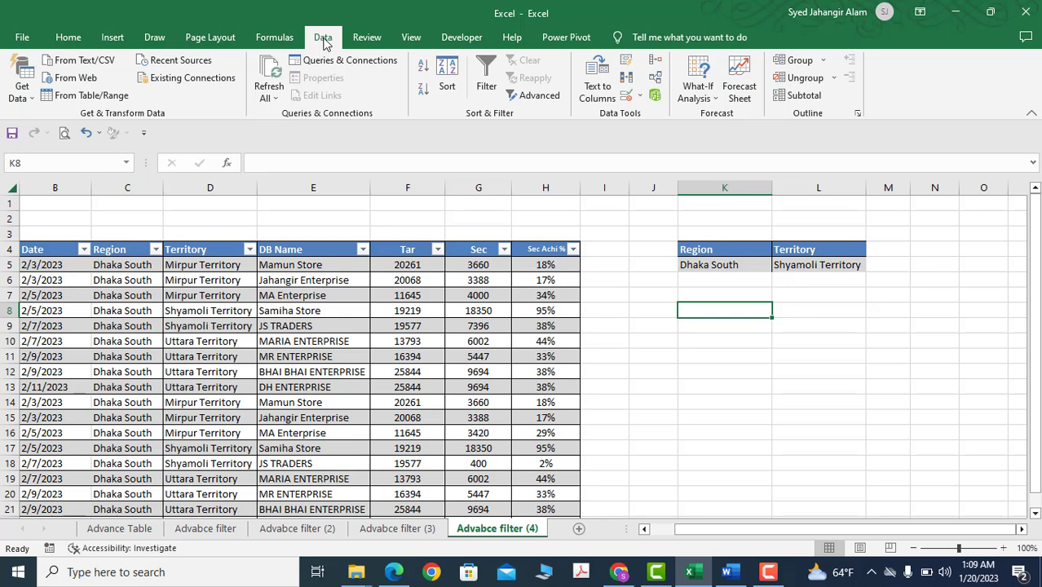
# Start an Advanced Filter with the whole table B4:H22 as list range and the Region and Territory criteria in K4:L5 as criteria range
pyautogui.click(534, 94)
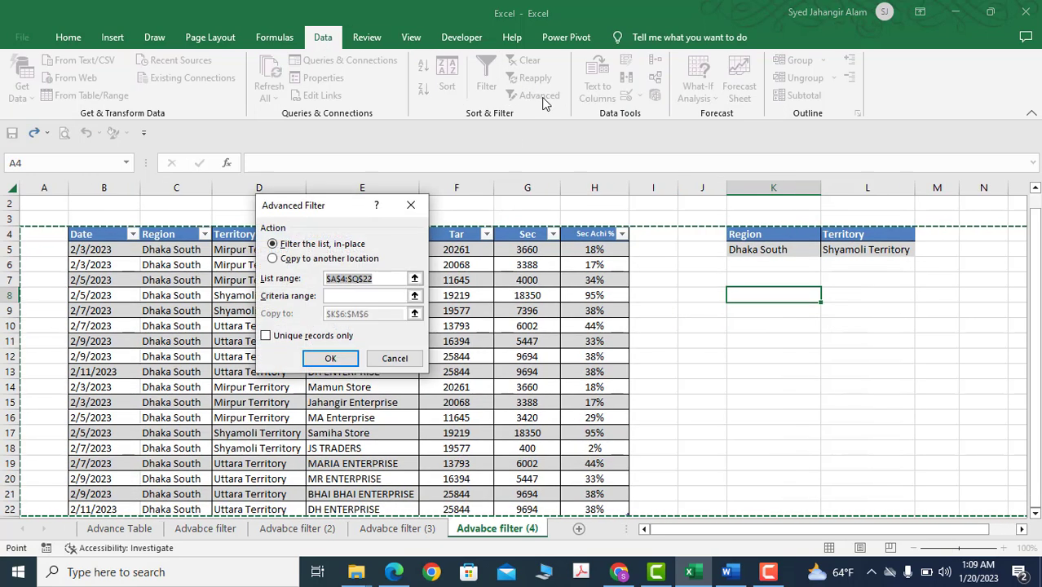
pyautogui.click(109, 238)
pyautogui.scroll(-3, 521, 378)
pyautogui.keyDown('shift'); pyautogui.click(600, 373); pyautogui.keyUp('shift')
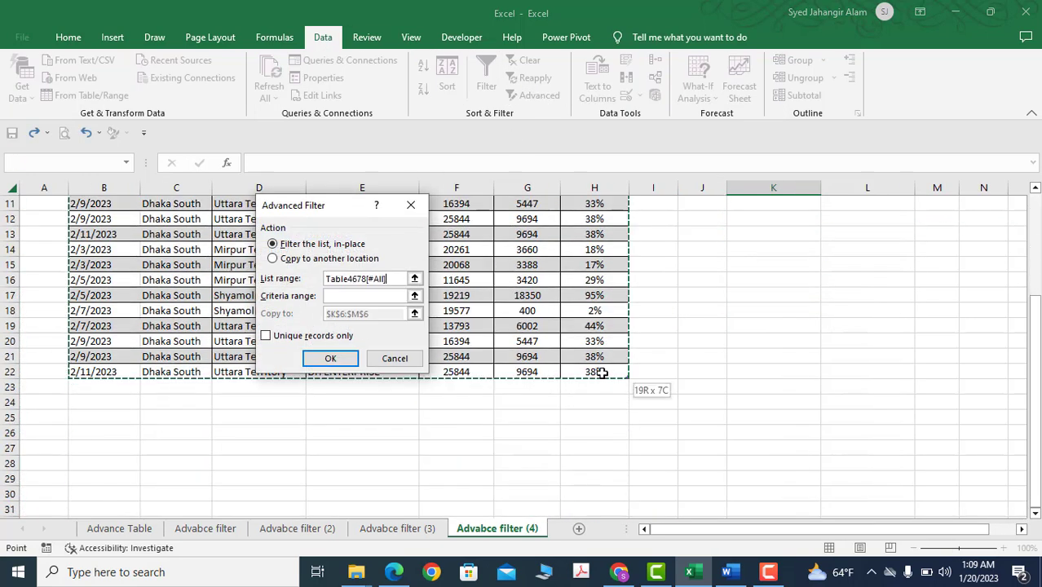
pyautogui.scroll(4, 527, 349)
pyautogui.click(347, 297)
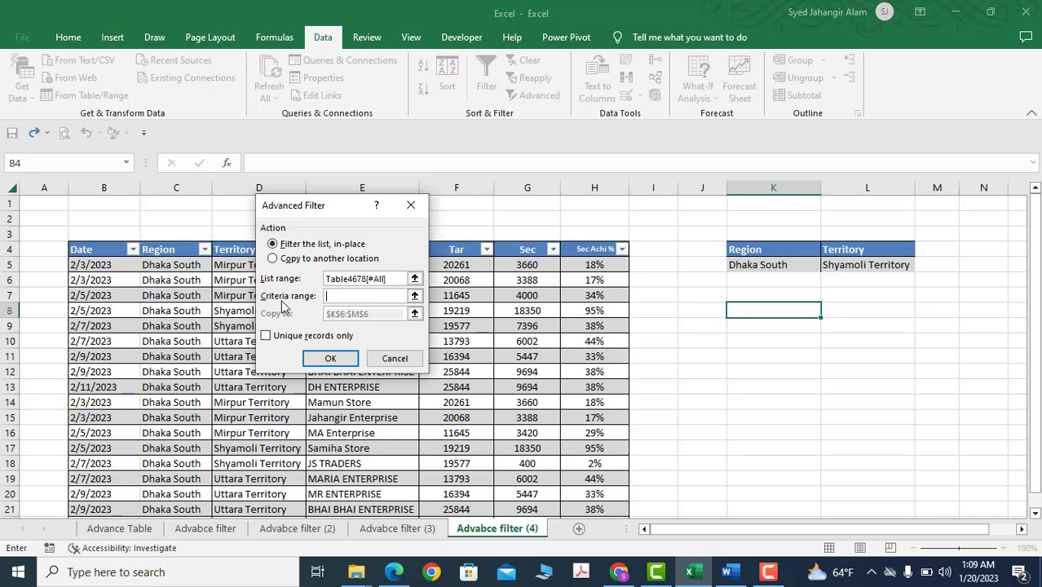
pyautogui.moveTo(766, 255); pyautogui.dragTo(854, 262)
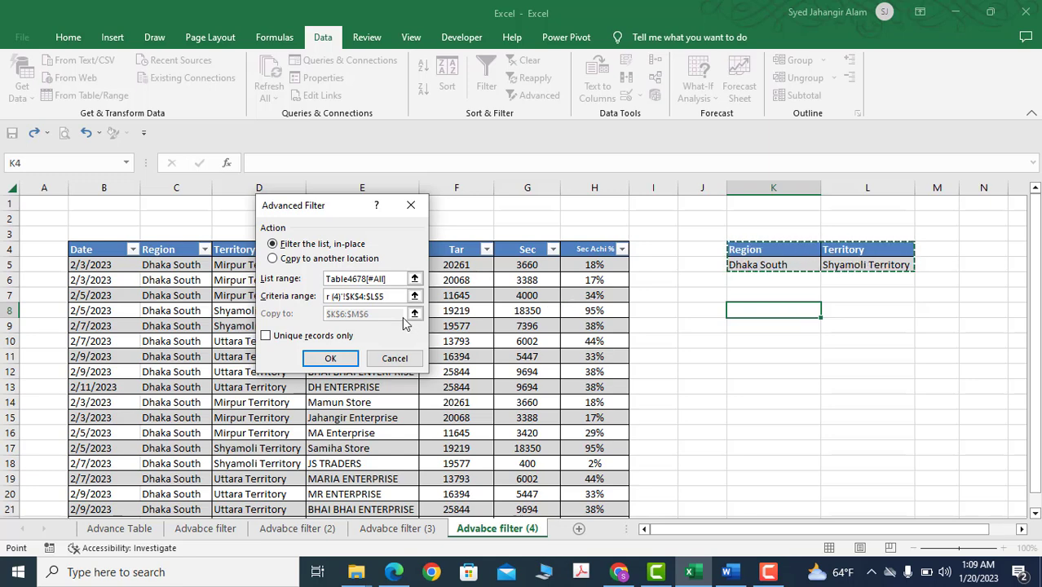
# Copy the filtered records to another location starting at K8, and check their Region values against the Dhaka South criterion
pyautogui.click(277, 259)
pyautogui.click(380, 313)
pyautogui.press('BackSpace')
pyautogui.press('BackSpace')
pyautogui.press('BackSpace')
pyautogui.press('BackSpace')
pyautogui.press('BackSpace')
pyautogui.press('BackSpace')
pyautogui.press('BackSpace')
pyautogui.press('BackSpace')
pyautogui.press('BackSpace')
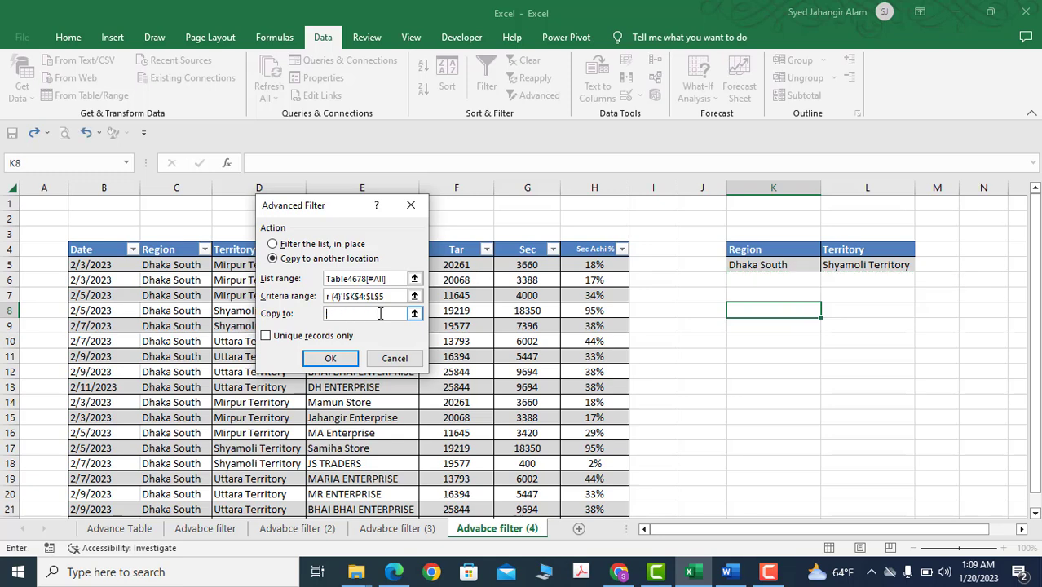
pyautogui.click(758, 310)
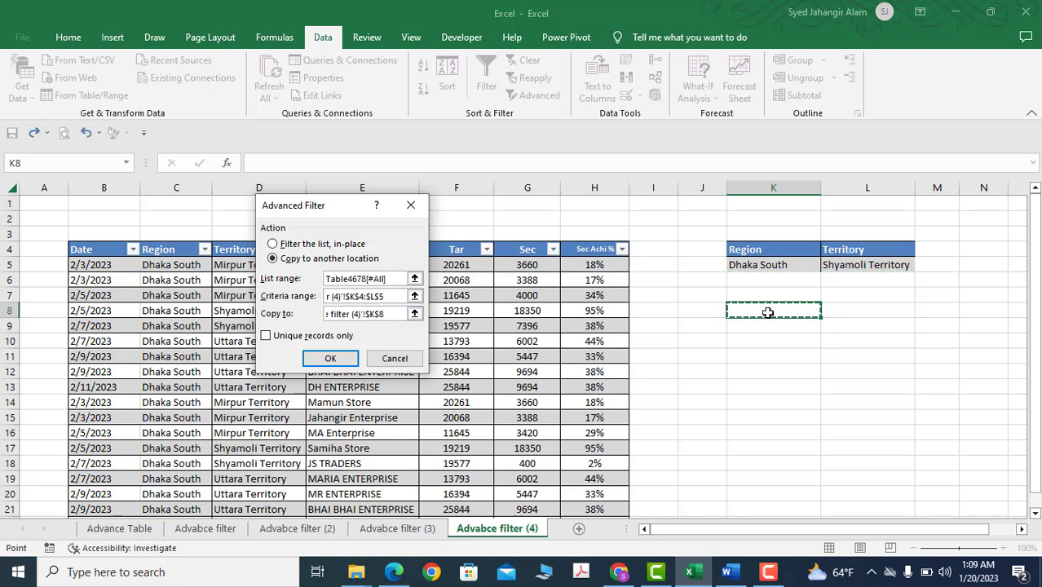
pyautogui.click(330, 358)
pyautogui.click(810, 388)
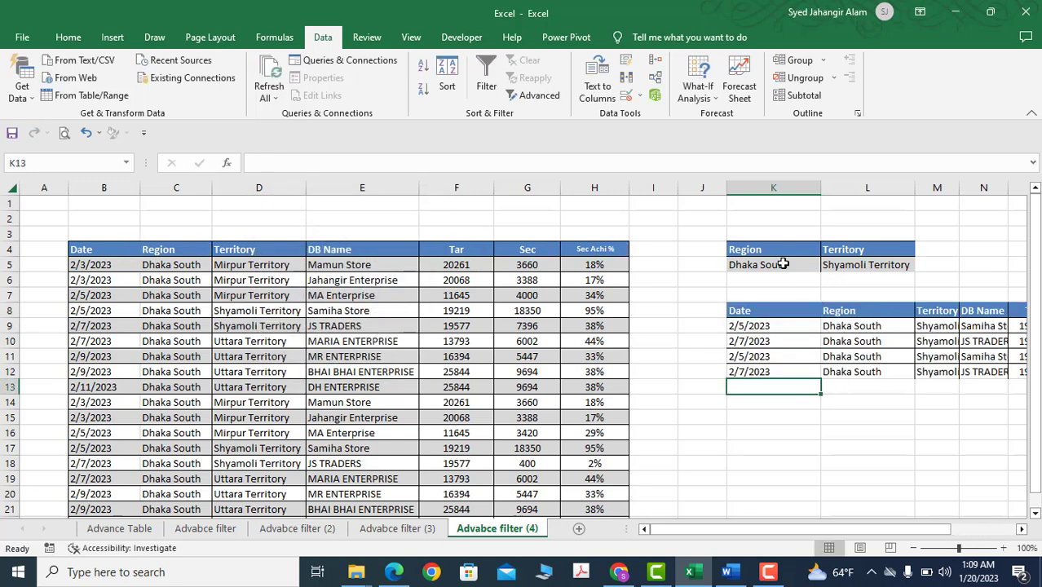
pyautogui.click(784, 264)
pyautogui.moveTo(854, 327); pyautogui.dragTo(859, 349)
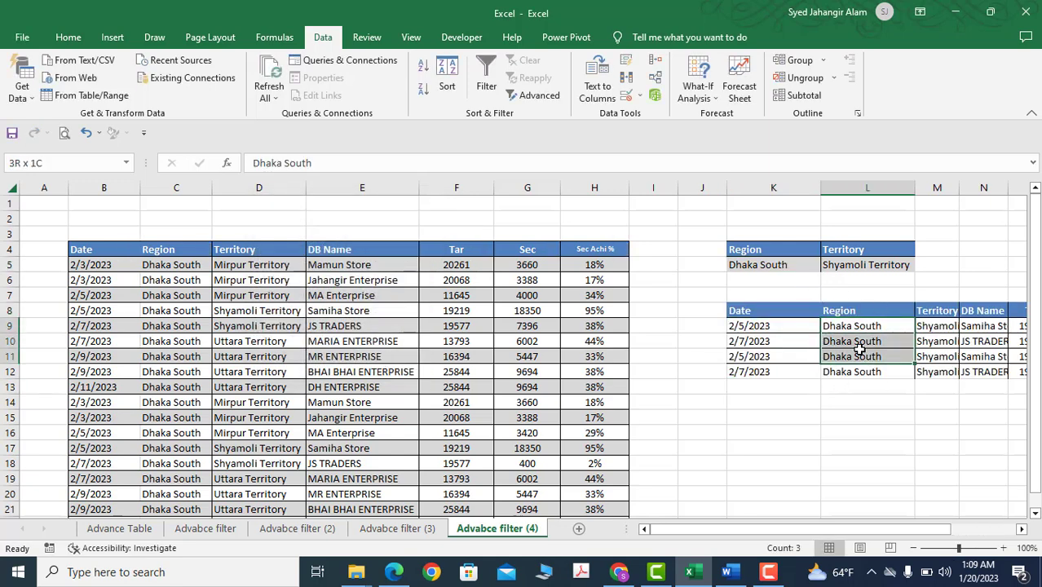
# Fit the copied records' Territory column M to its contents and review the copied columns through Sec Achi %
pyautogui.click(941, 329)
pyautogui.doubleClick(964, 190)
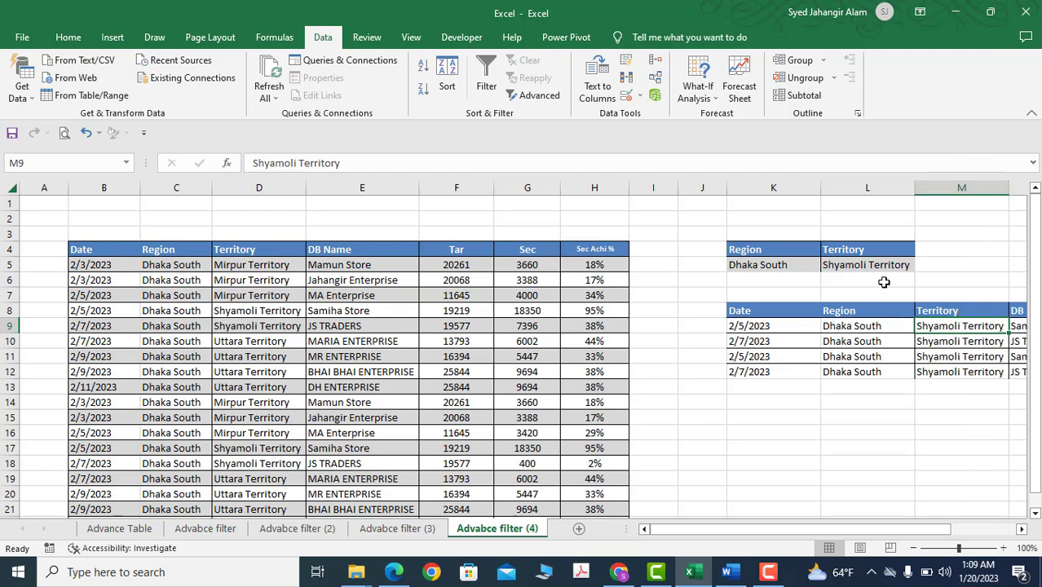
pyautogui.moveTo(917, 529); pyautogui.dragTo(946, 529)
pyautogui.click(819, 415)
pyautogui.scroll(-1, 826, 414)
pyautogui.scroll(1, 733, 428)
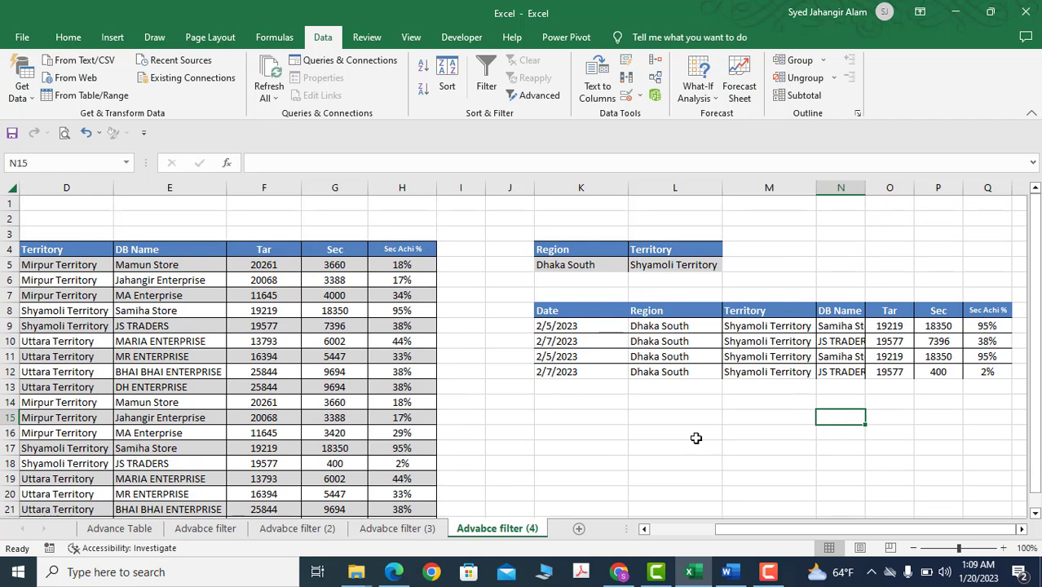
pyautogui.click(666, 430)
pyautogui.click(553, 411)
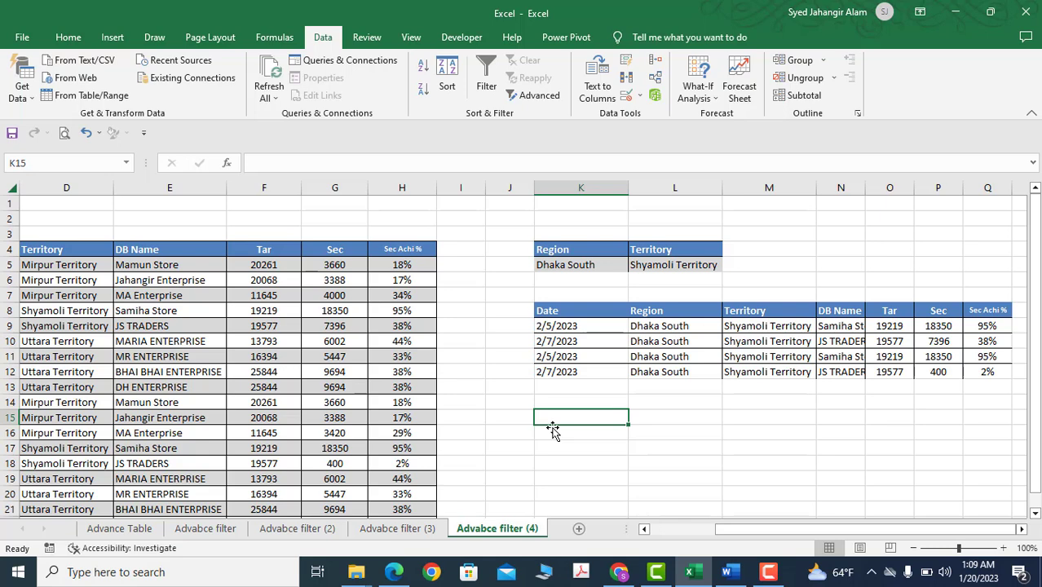
pyautogui.click(526, 357)
pyautogui.click(562, 249)
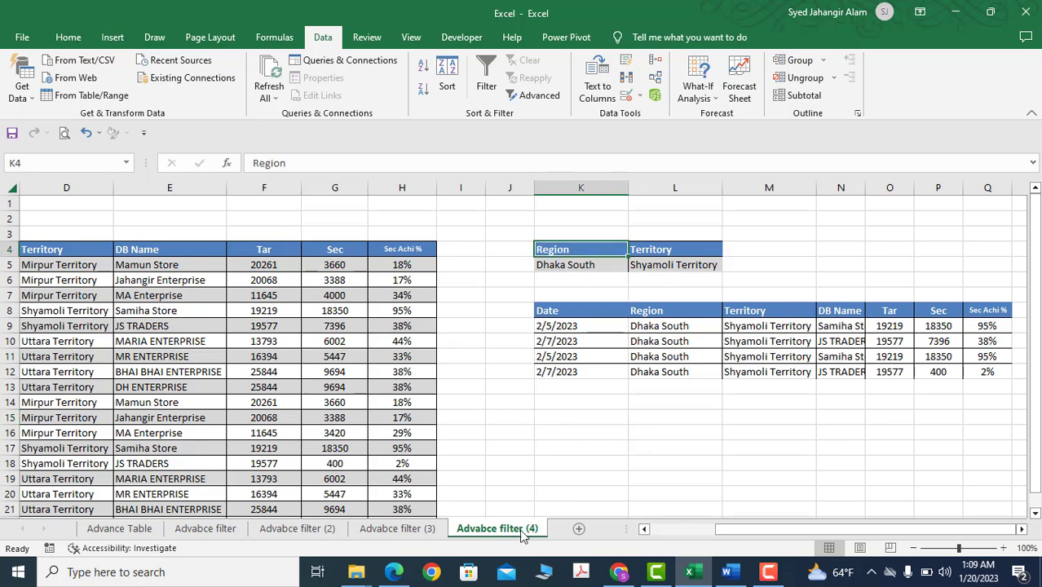
# Add a worksheet after Advabce filter (4) and rename it New Sheet
pyautogui.click(578, 529)
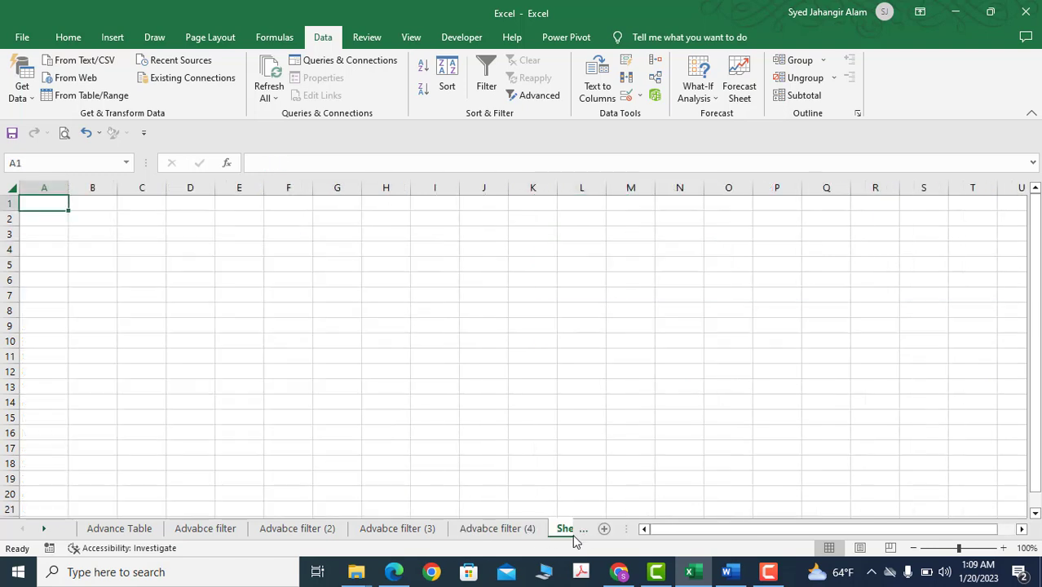
pyautogui.doubleClick(489, 530)
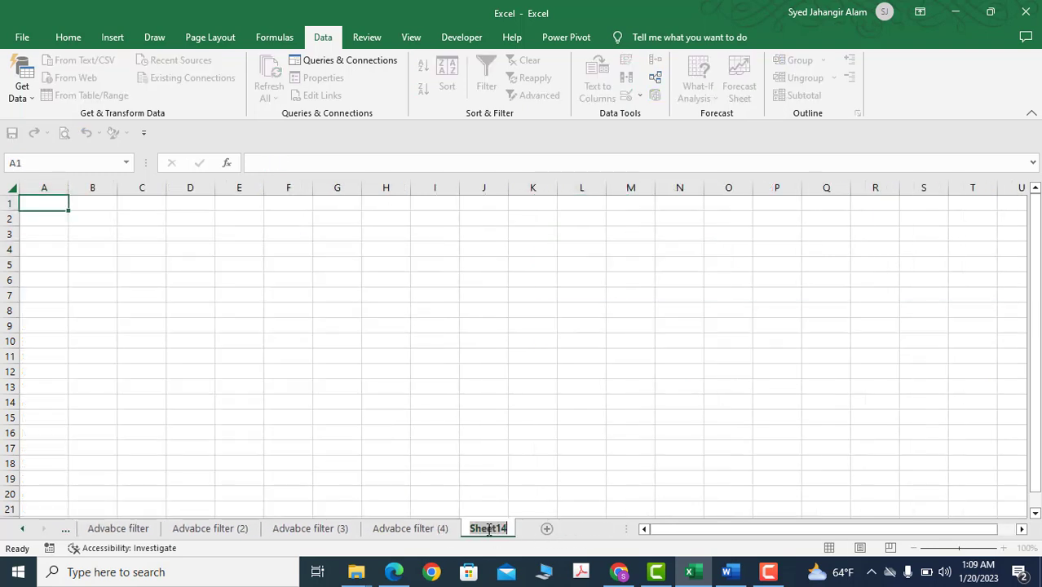
pyautogui.write('New')
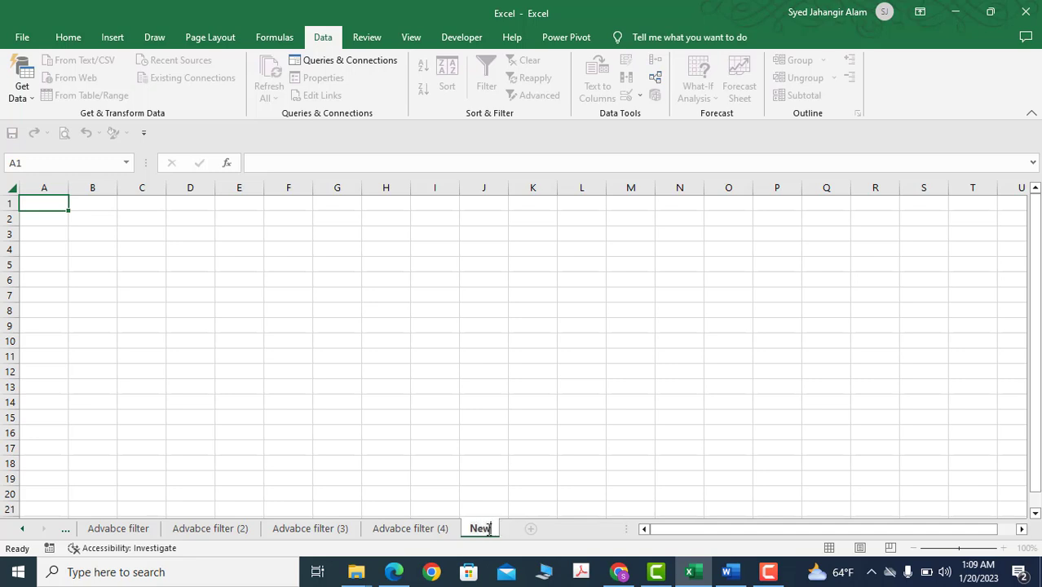
pyautogui.write(' Sheet')
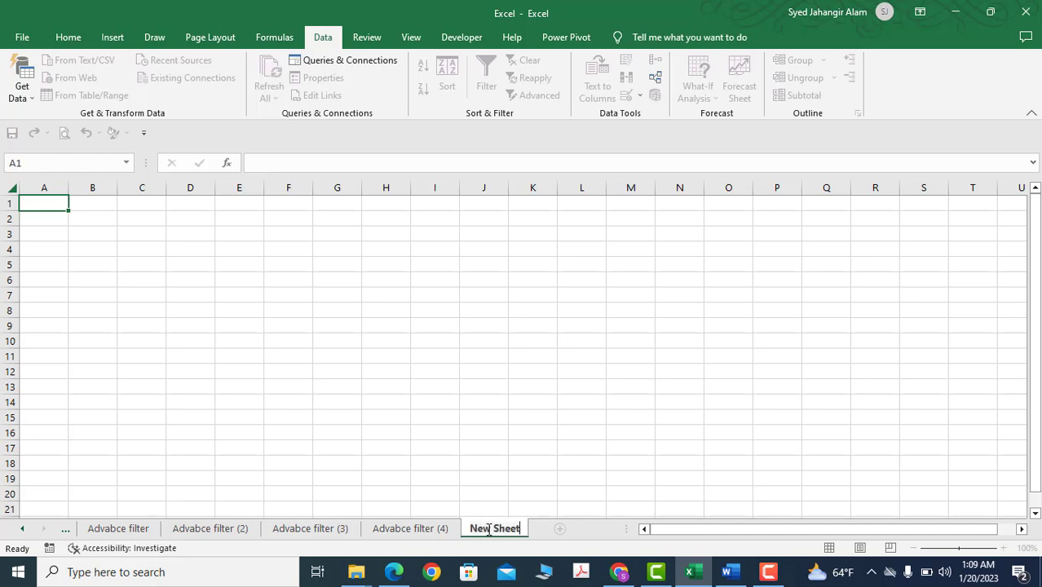
pyautogui.press('Return')
pyautogui.click(289, 373)
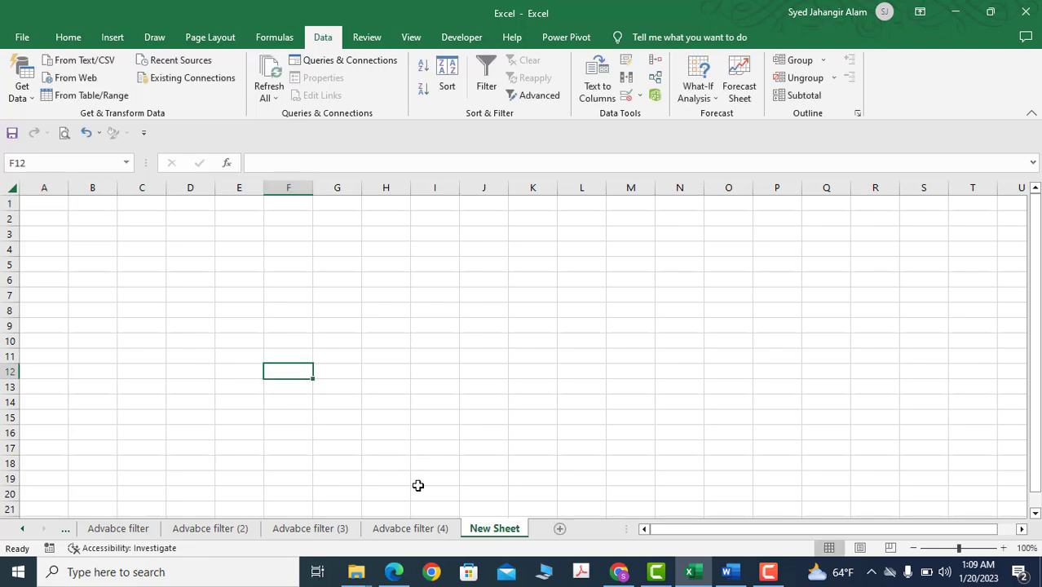
# Return to the Advabce filter (4) sheet and start an Advanced Filter on its sales table B4:H22
pyautogui.click(421, 530)
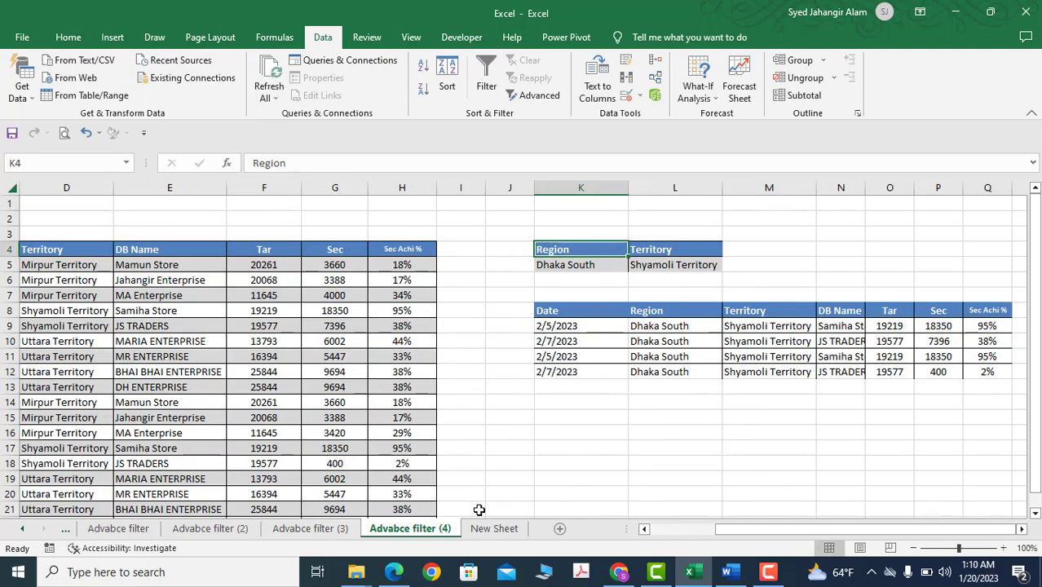
pyautogui.click(494, 528)
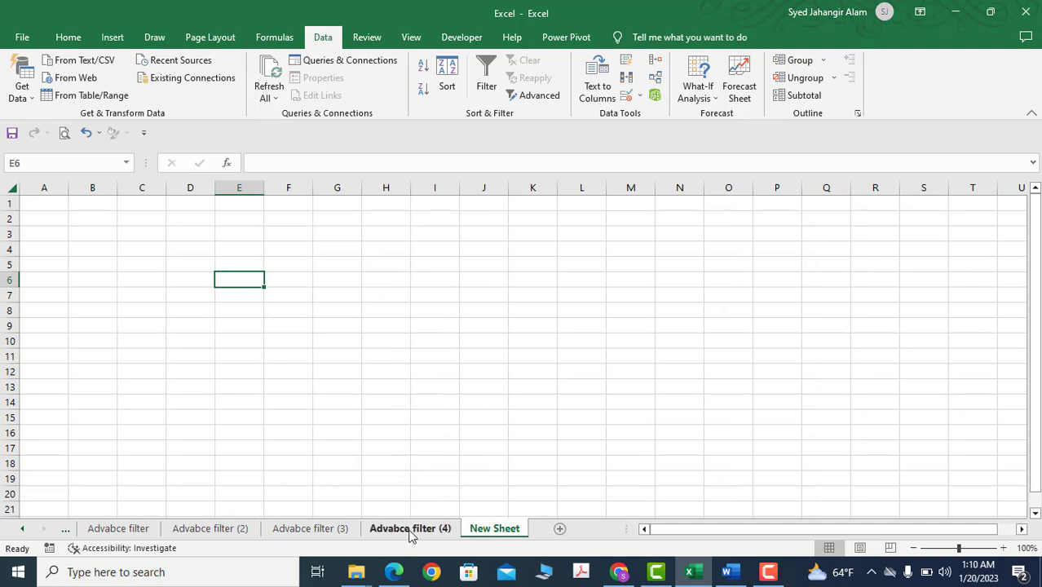
pyautogui.click(410, 528)
pyautogui.click(569, 420)
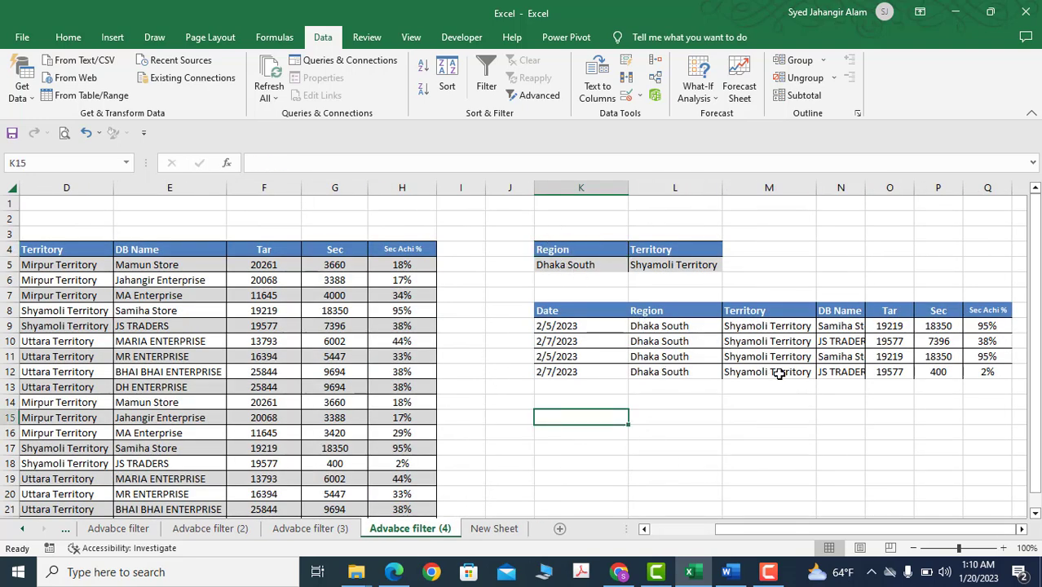
pyautogui.click(229, 348)
pyautogui.moveTo(781, 529); pyautogui.dragTo(717, 528)
pyautogui.click(304, 340)
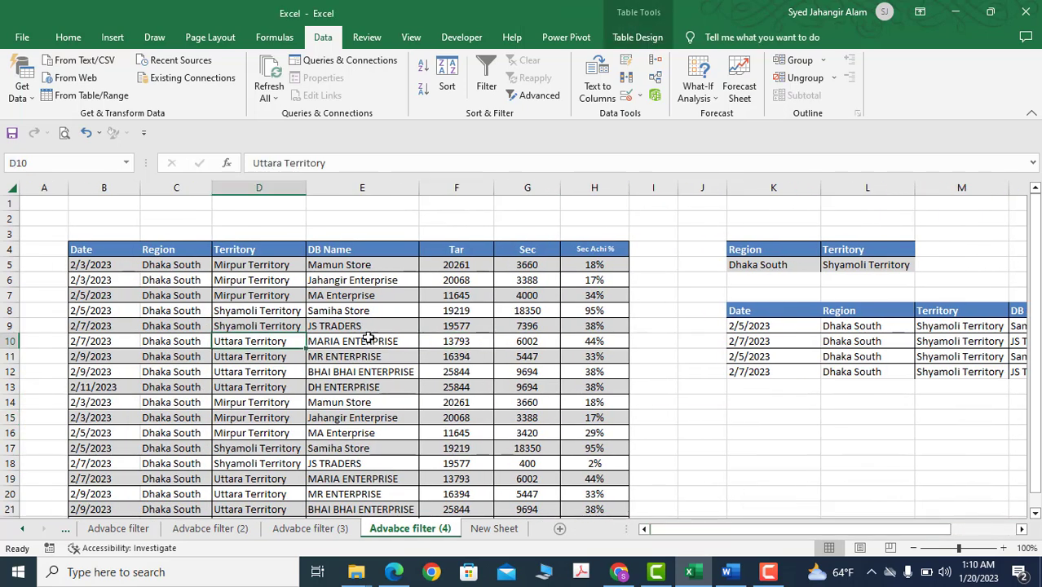
pyautogui.click(557, 103)
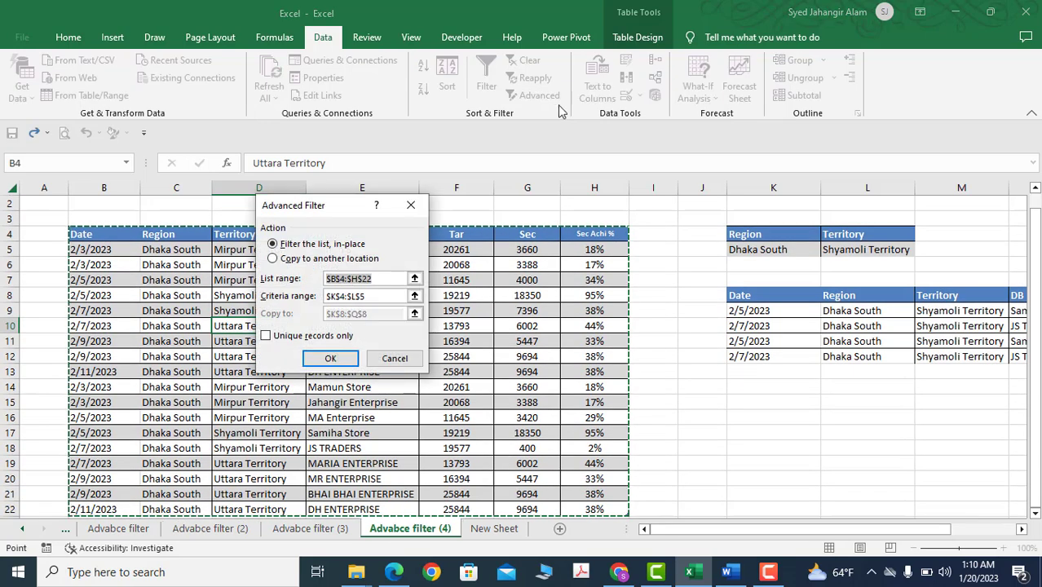
pyautogui.scroll(-2, 186, 332)
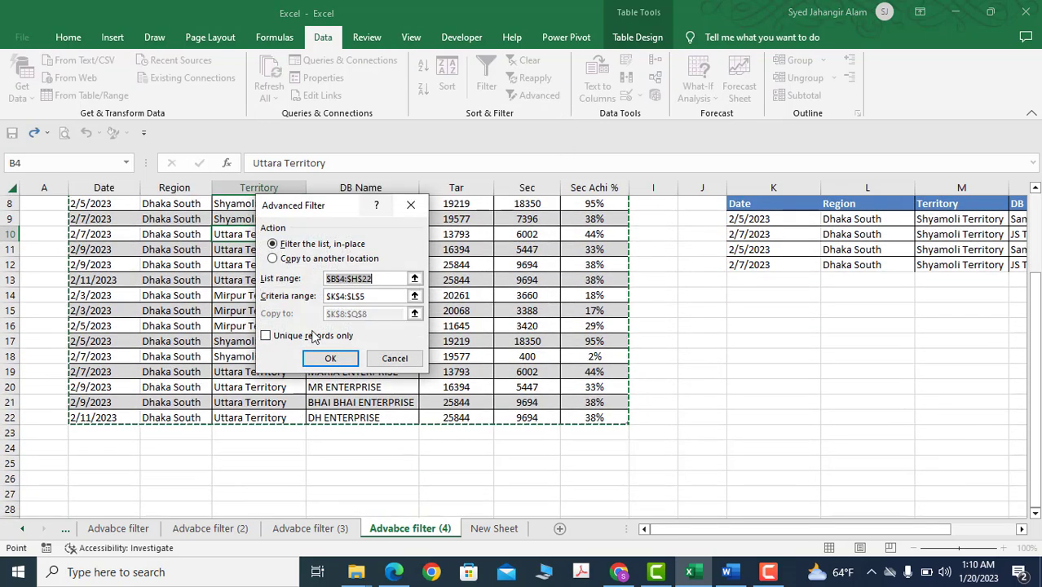
# Try to copy the filtered records to cell D3 of New Sheet with criteria K4:L5, running the filter from Advabce filter (4)
pyautogui.click(274, 260)
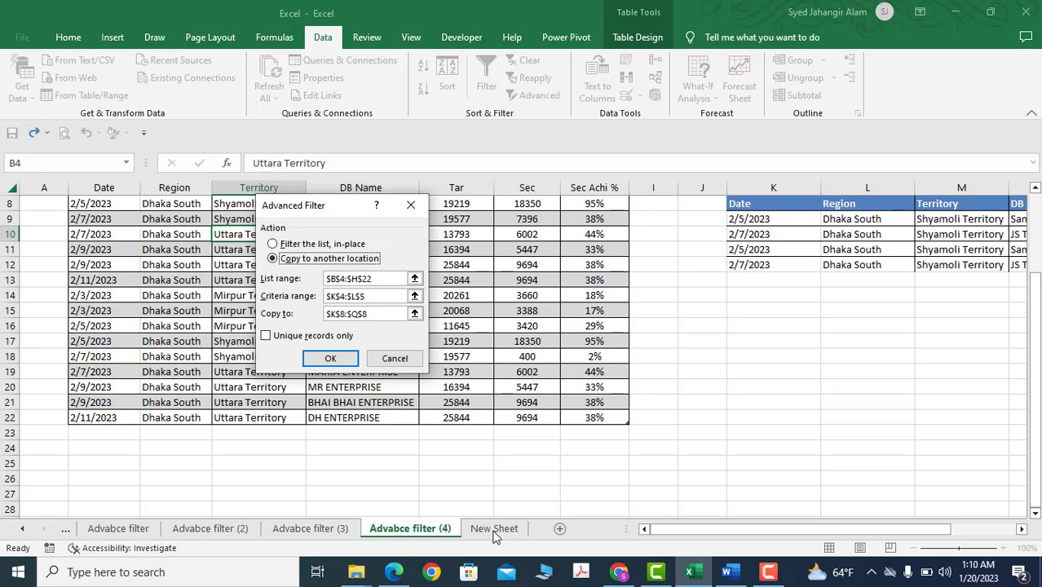
pyautogui.click(388, 318)
pyautogui.press('BackSpace')
pyautogui.press('BackSpace')
pyautogui.press('BackSpace')
pyautogui.press('BackSpace')
pyautogui.press('BackSpace')
pyautogui.press('BackSpace')
pyautogui.press('BackSpace')
pyautogui.press('BackSpace')
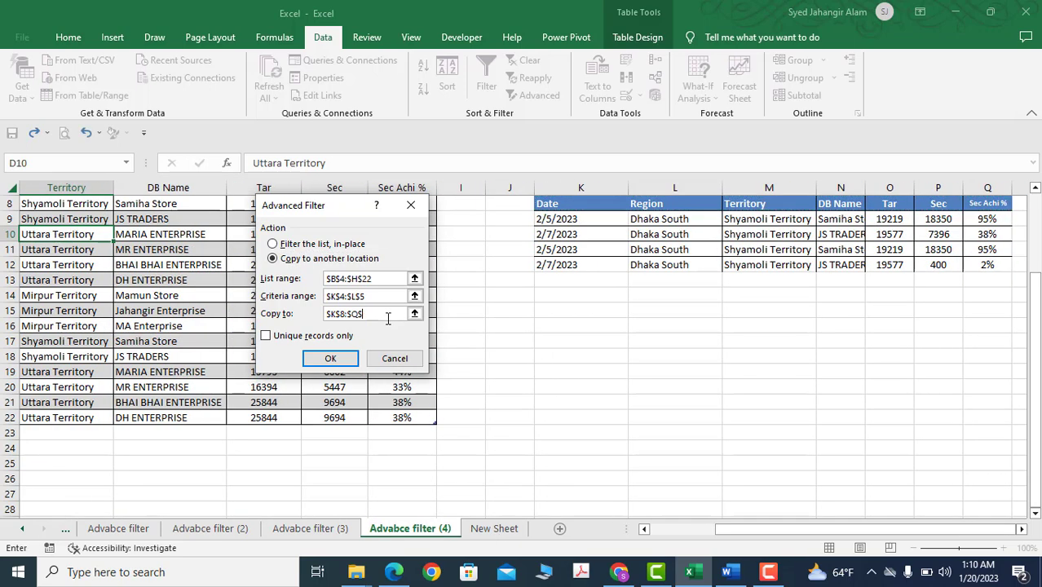
pyautogui.click(486, 529)
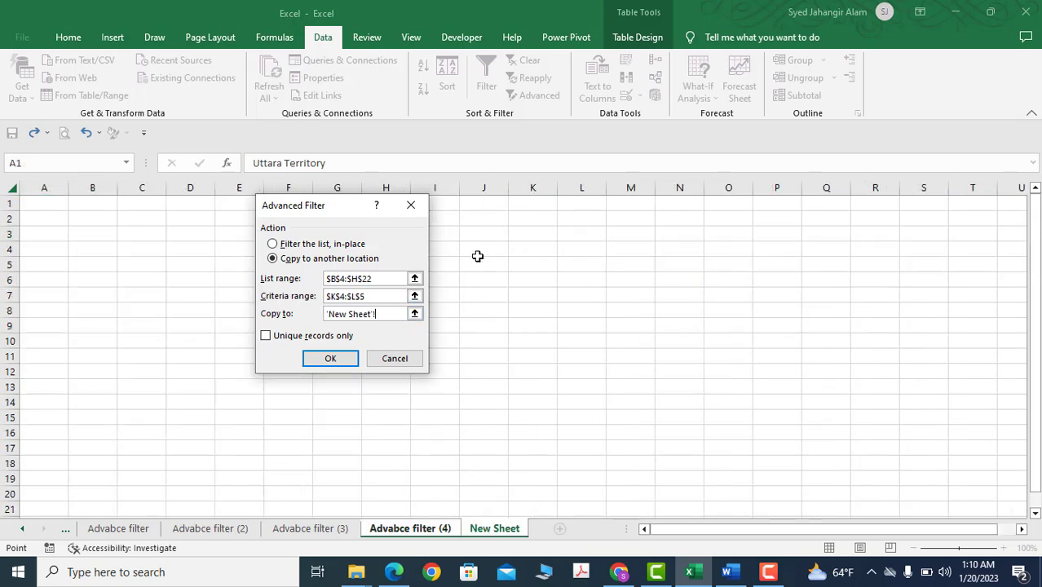
pyautogui.click(183, 234)
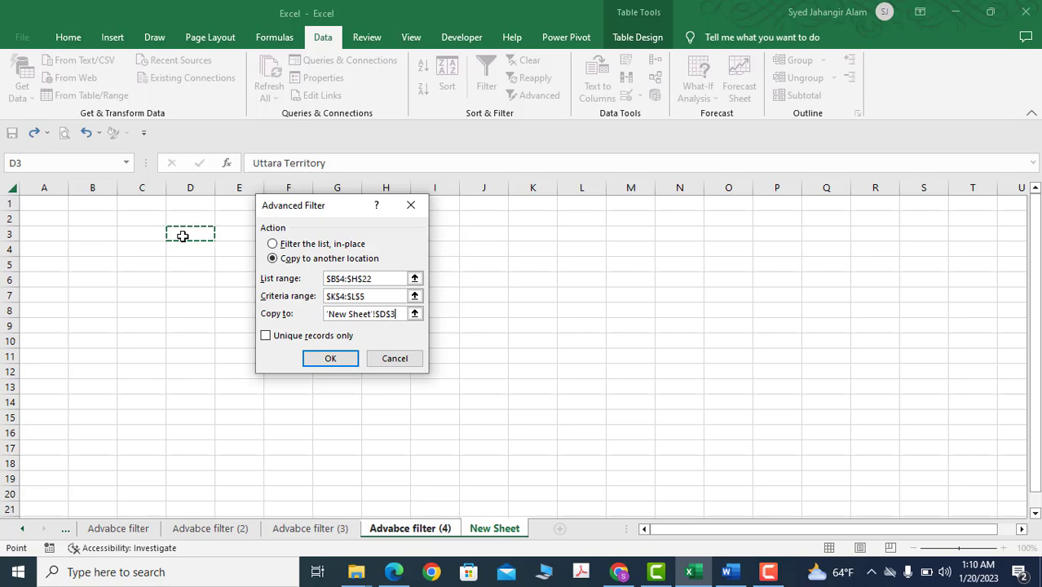
pyautogui.click(330, 358)
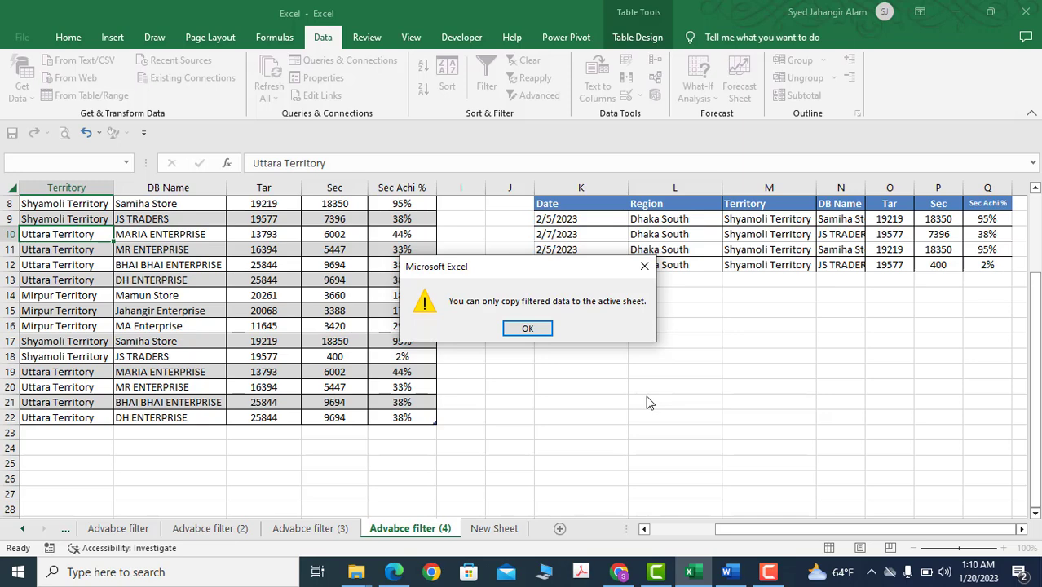
pyautogui.click(644, 266)
pyautogui.click(510, 325)
pyautogui.scroll(3, 561, 379)
pyautogui.click(512, 356)
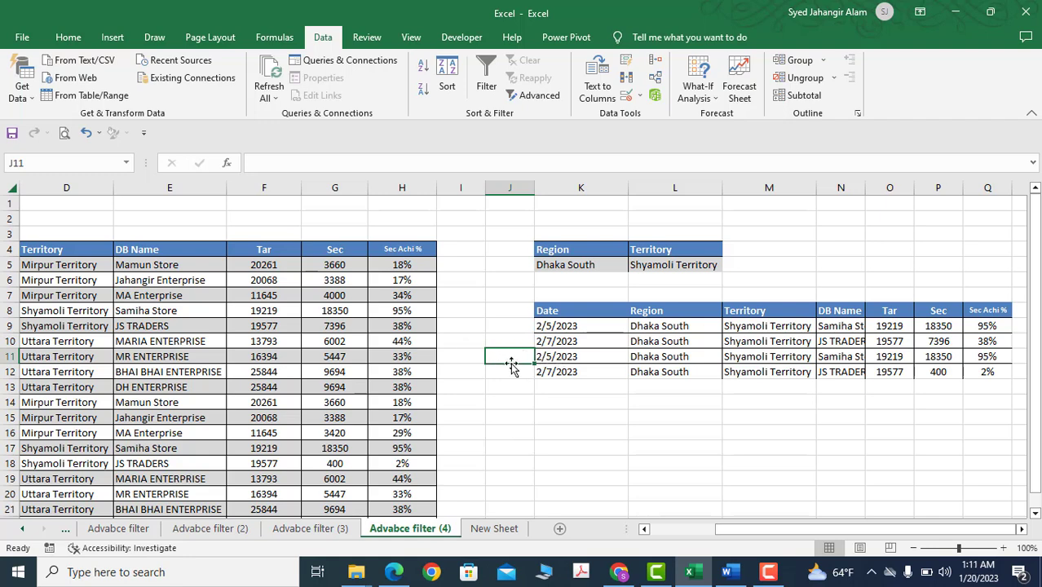
# Start an Advanced Filter from New Sheet with the whole sales table B4:H22 on Advabce filter (4) as list range
pyautogui.click(489, 528)
pyautogui.click(293, 281)
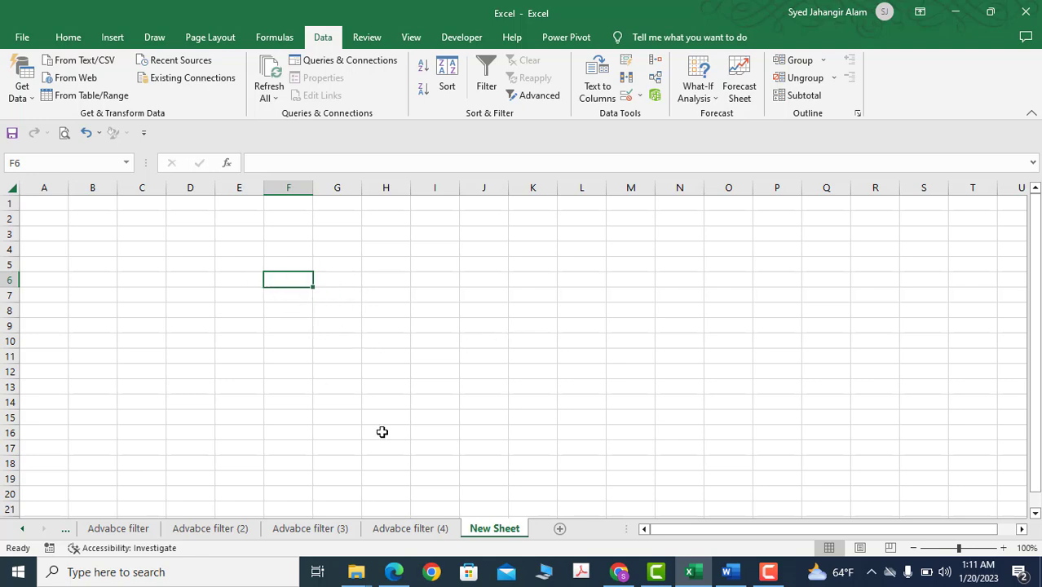
pyautogui.click(412, 530)
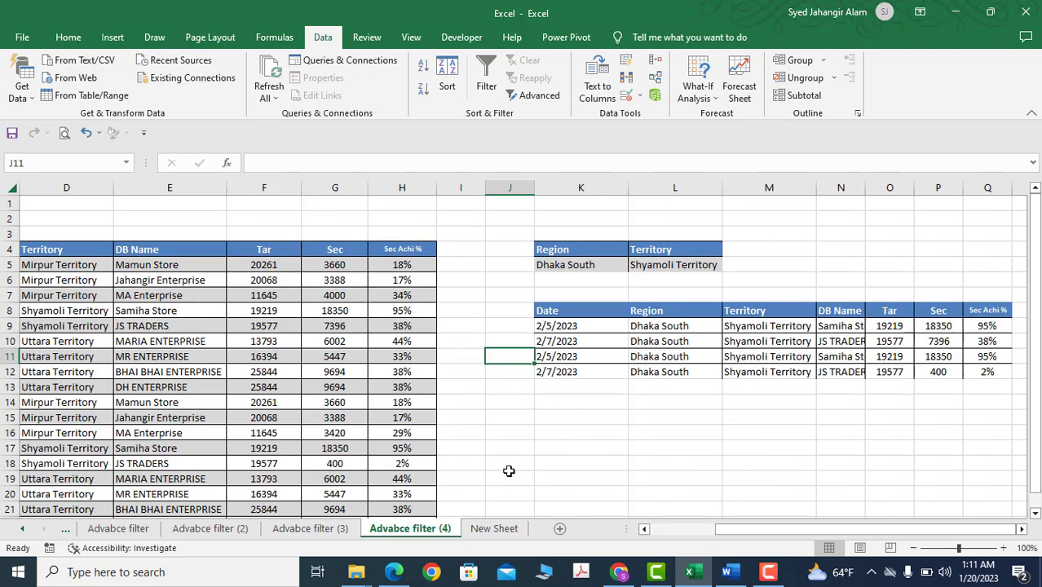
pyautogui.click(497, 531)
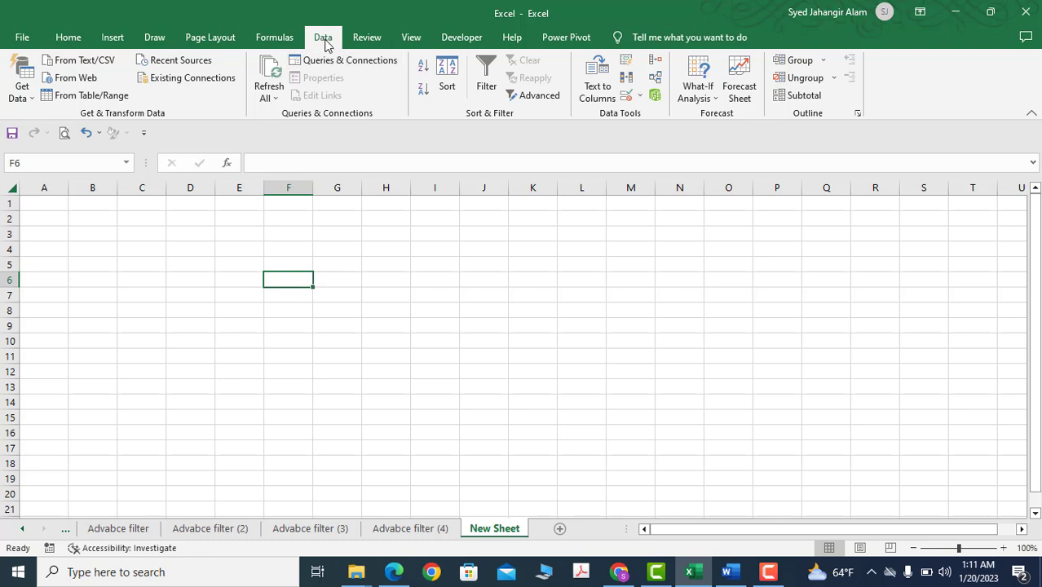
pyautogui.click(543, 98)
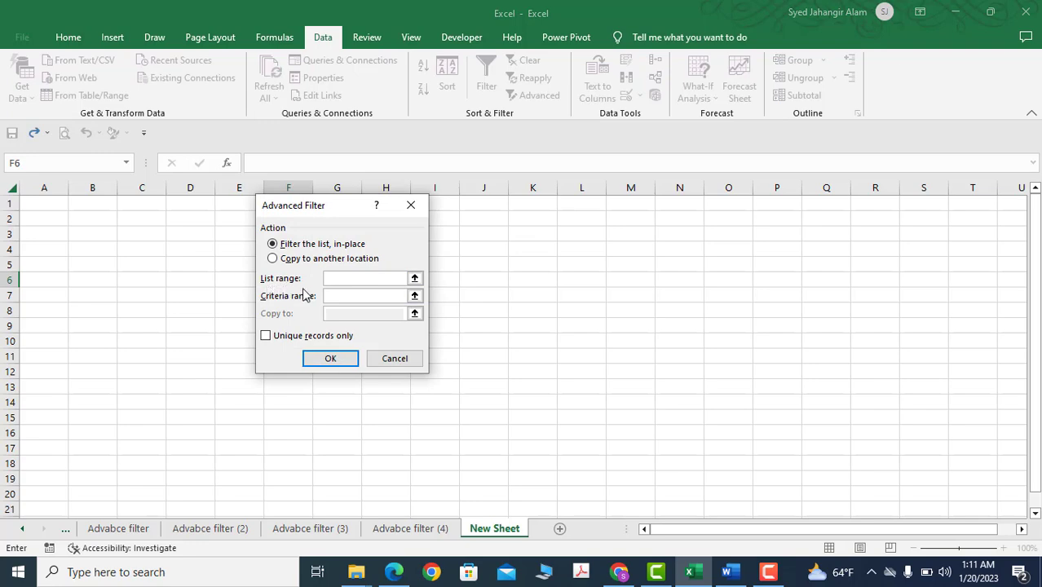
pyautogui.click(440, 532)
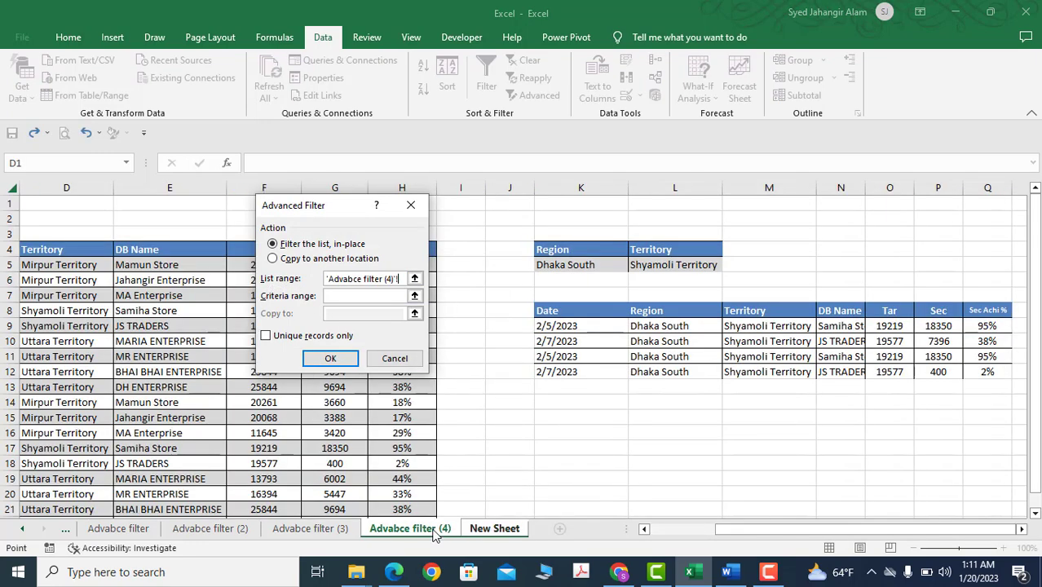
pyautogui.click(49, 251)
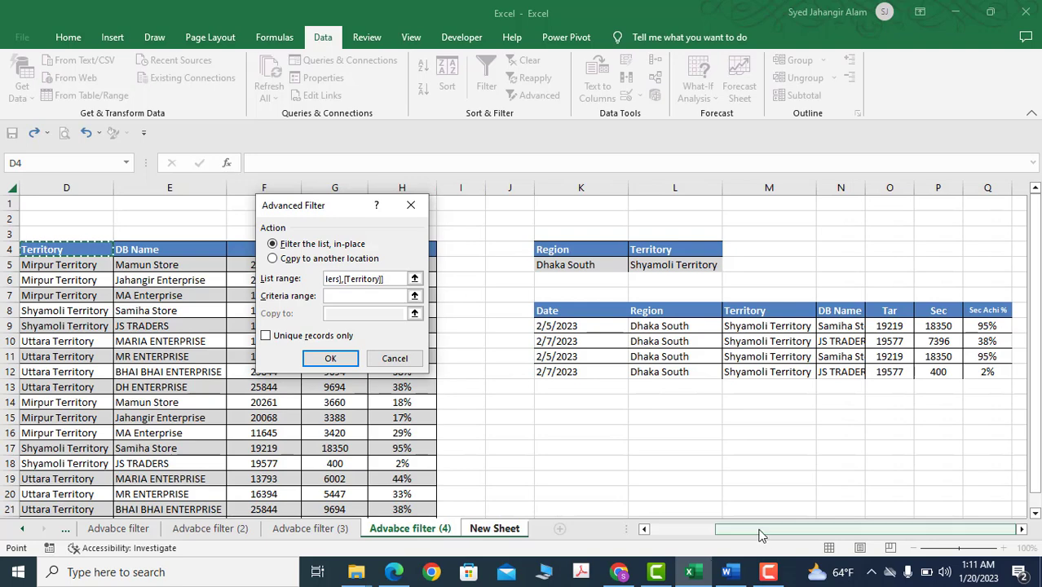
pyautogui.hscroll(-3, 408, 471)
pyautogui.click(75, 253)
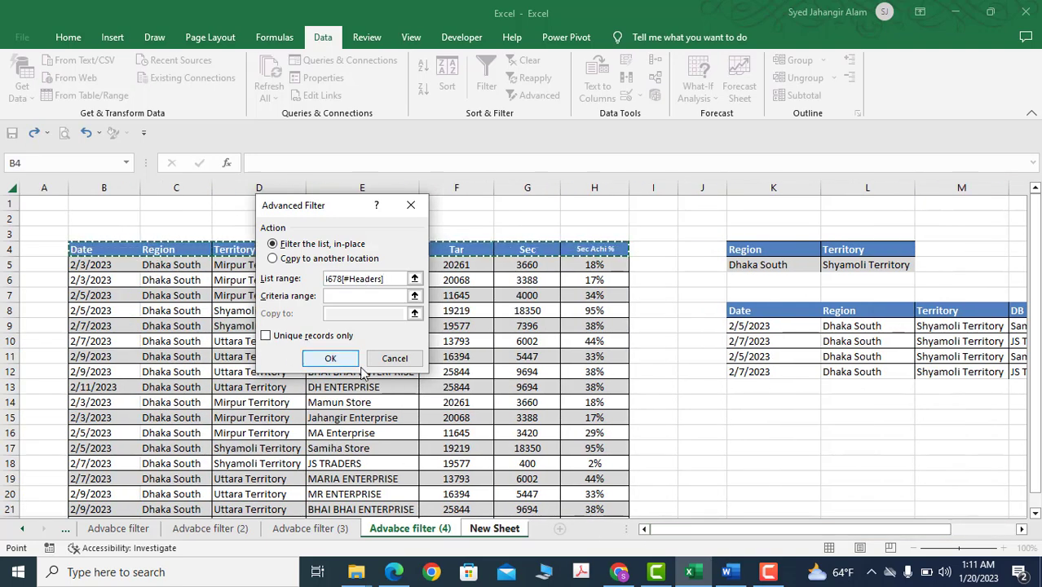
pyautogui.scroll(-2, 579, 411)
pyautogui.keyDown('shift'); pyautogui.click(597, 435); pyautogui.keyUp('shift')
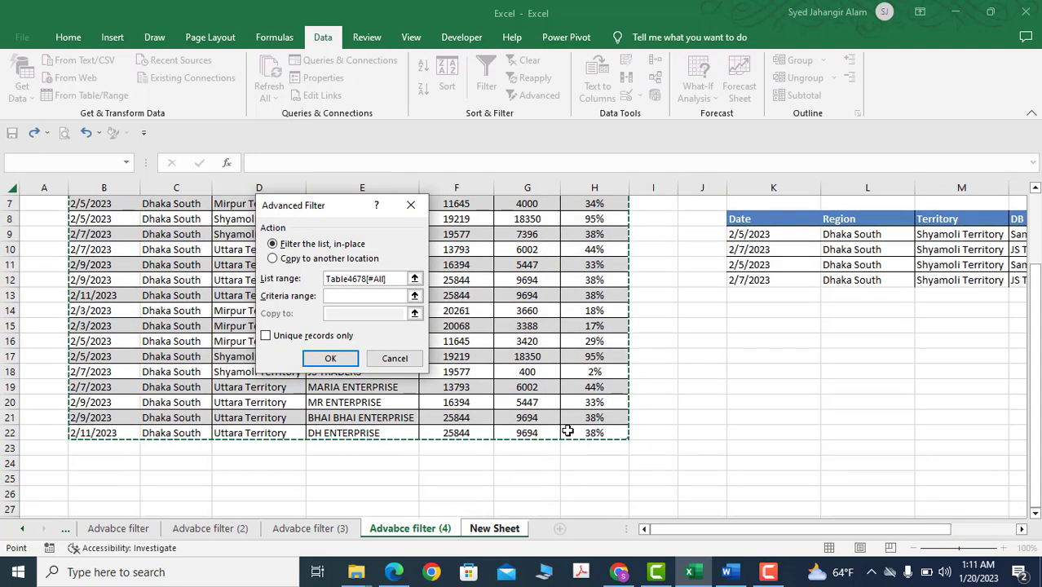
# Set the criteria range to the Region and Territory criteria in K4:L5 on the Advabce filter (4) sheet
pyautogui.scroll(2, 567, 430)
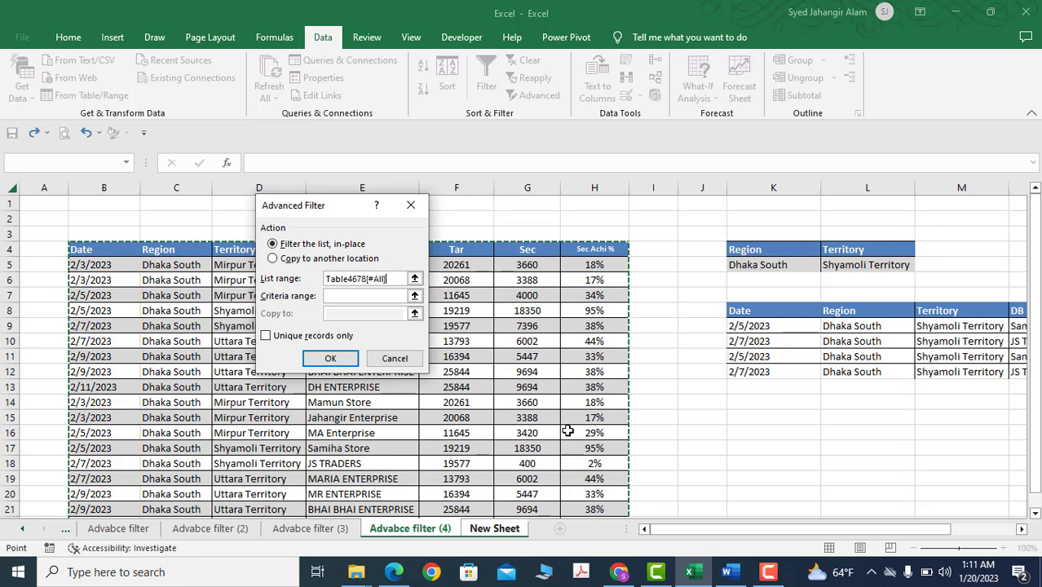
pyautogui.click(349, 297)
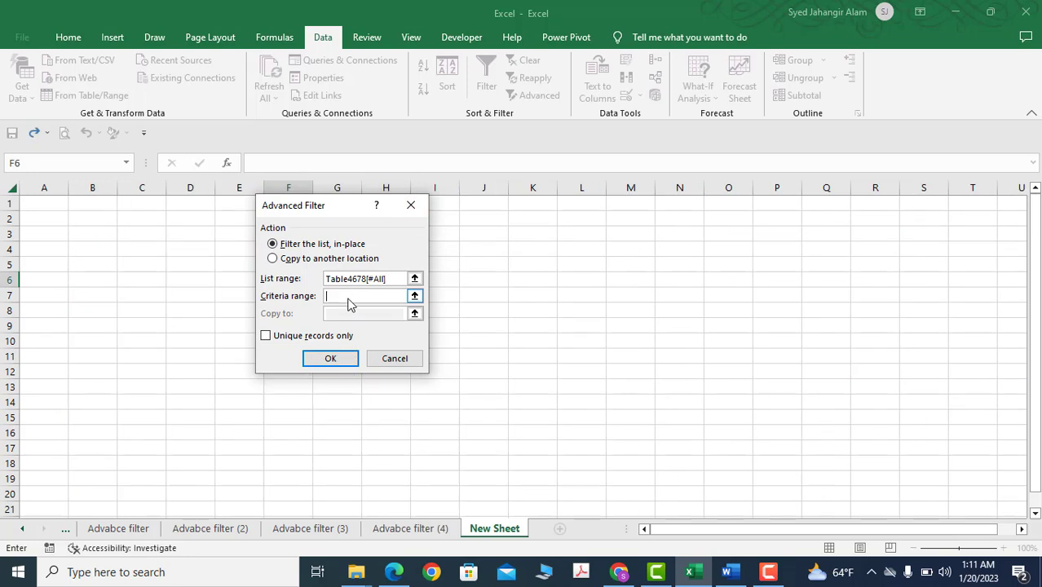
pyautogui.click(410, 528)
pyautogui.moveTo(765, 248); pyautogui.dragTo(824, 265)
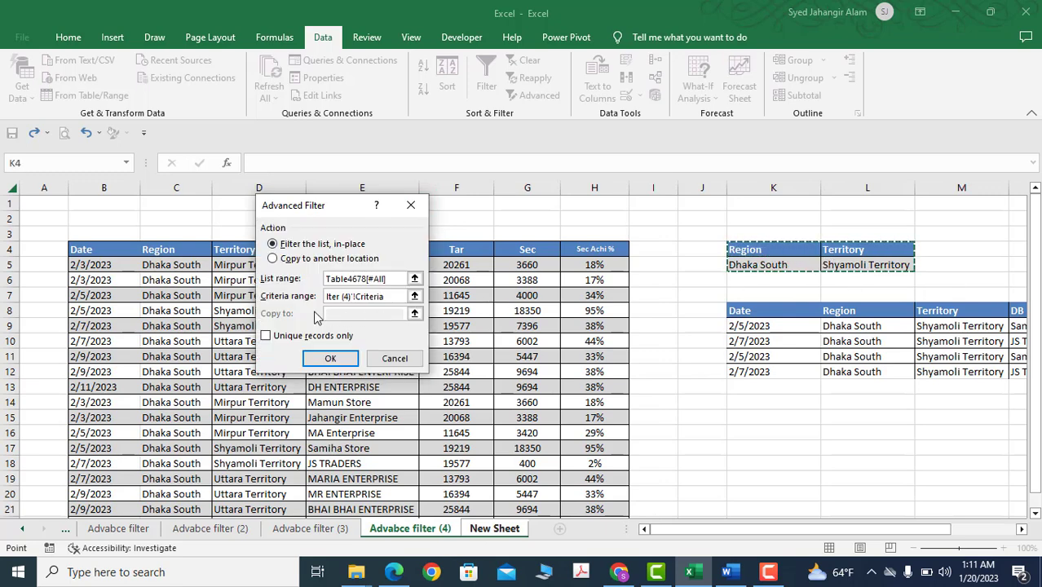
# Copy the filtered records to another location starting at cell D3 of New Sheet
pyautogui.click(273, 259)
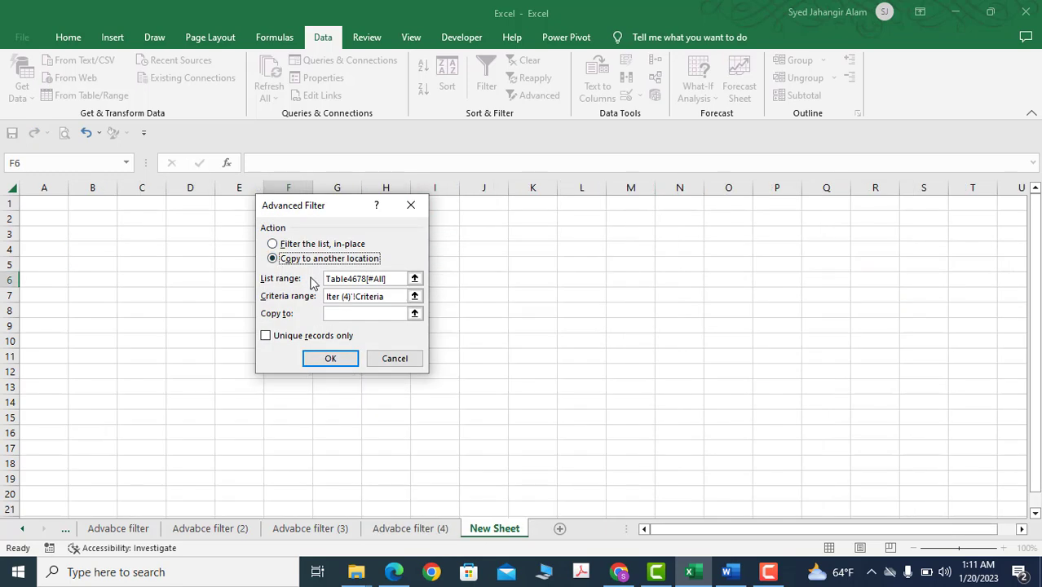
pyautogui.click(344, 315)
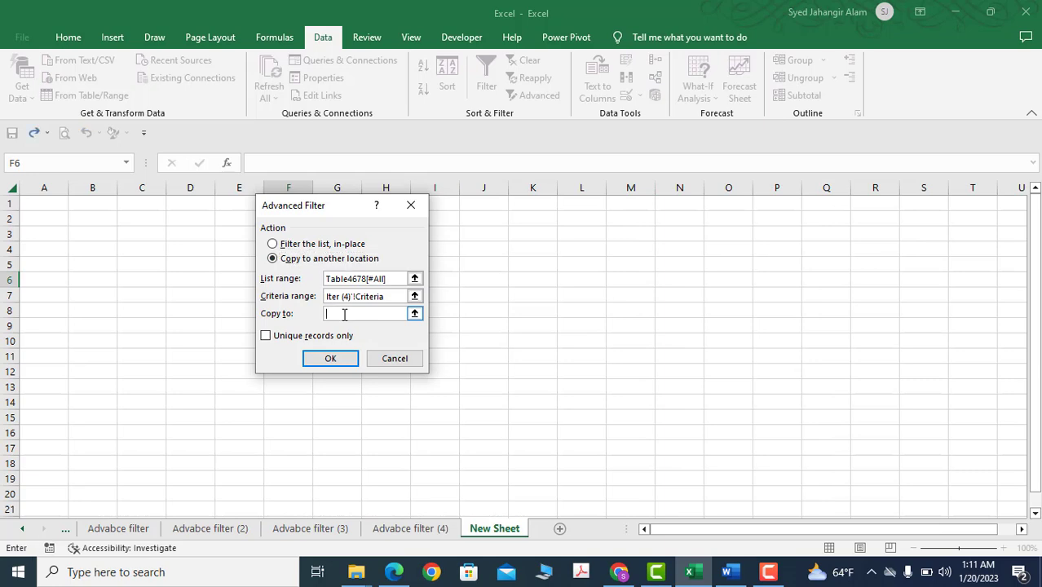
pyautogui.click(193, 235)
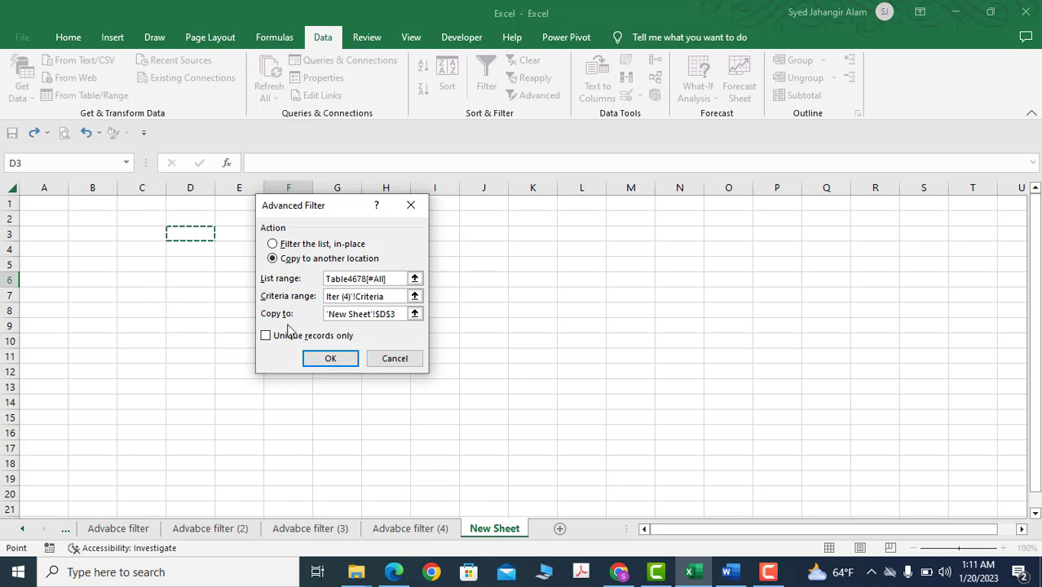
pyautogui.click(339, 360)
pyautogui.click(369, 341)
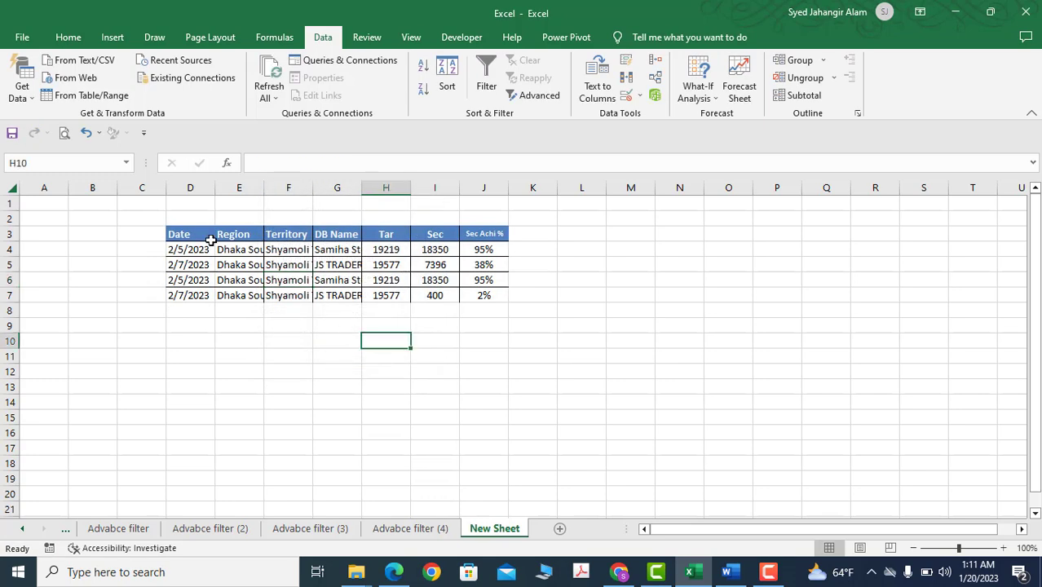
# Fit columns D to J of New Sheet to their contents and check the copied records
pyautogui.moveTo(190, 187); pyautogui.dragTo(471, 198)
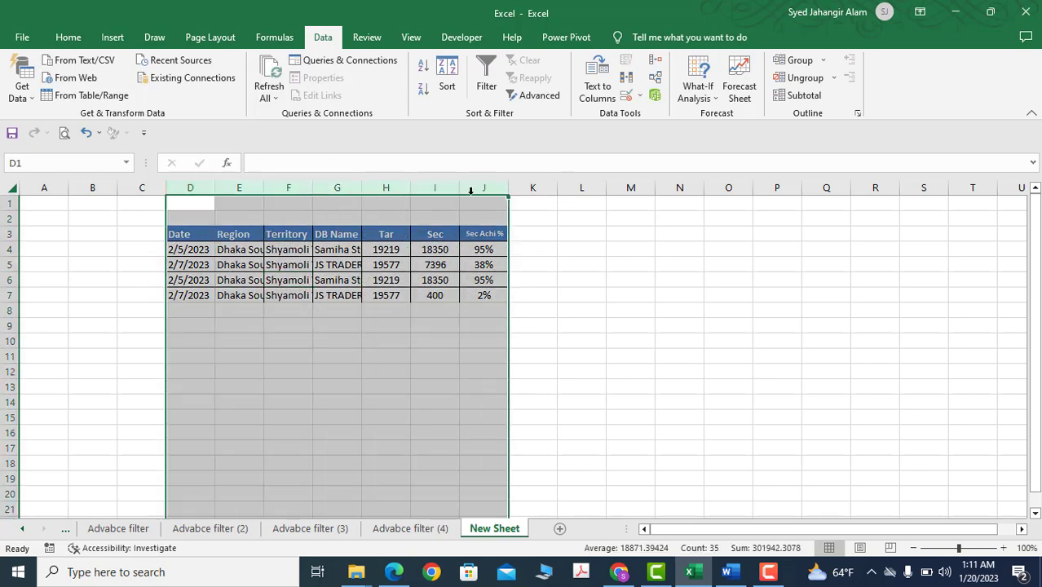
pyautogui.doubleClick(462, 187)
pyautogui.click(419, 324)
pyautogui.click(297, 282)
pyautogui.click(352, 343)
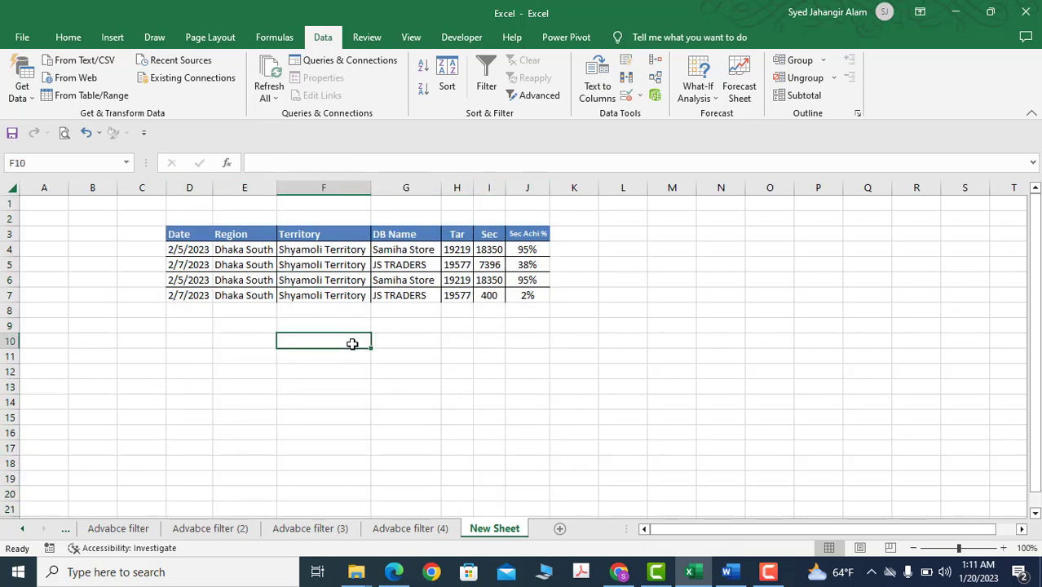
pyautogui.click(425, 327)
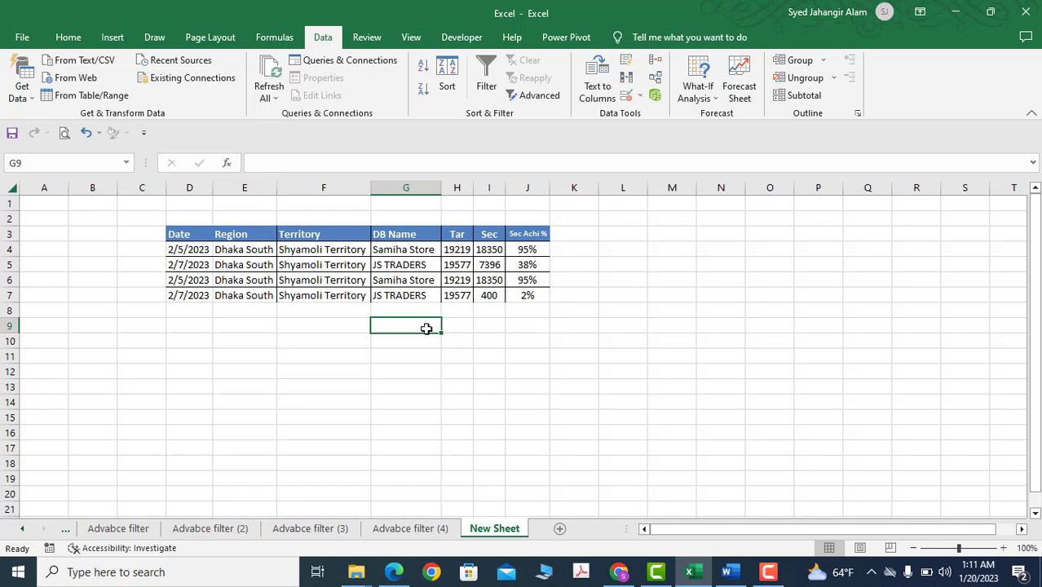